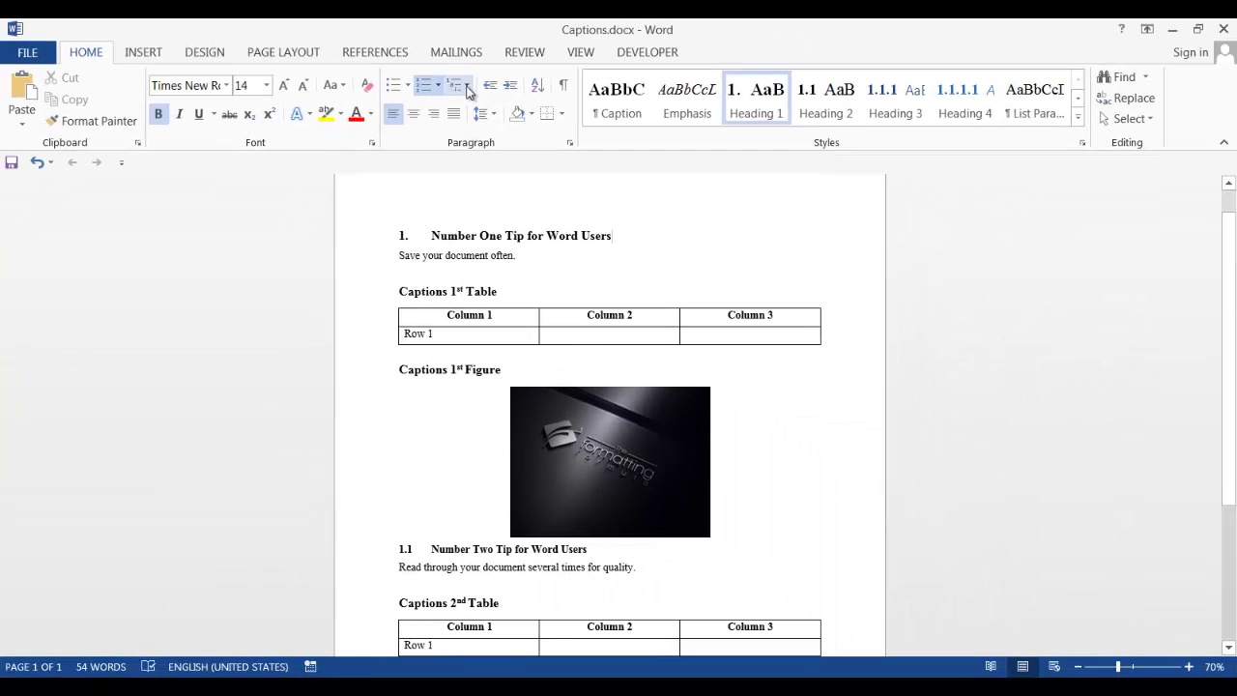
Step: Open the numbering settings of the multilevel list style Headings for Captions, with all advanced options shown
click(468, 91)
mouse_move(615, 432)
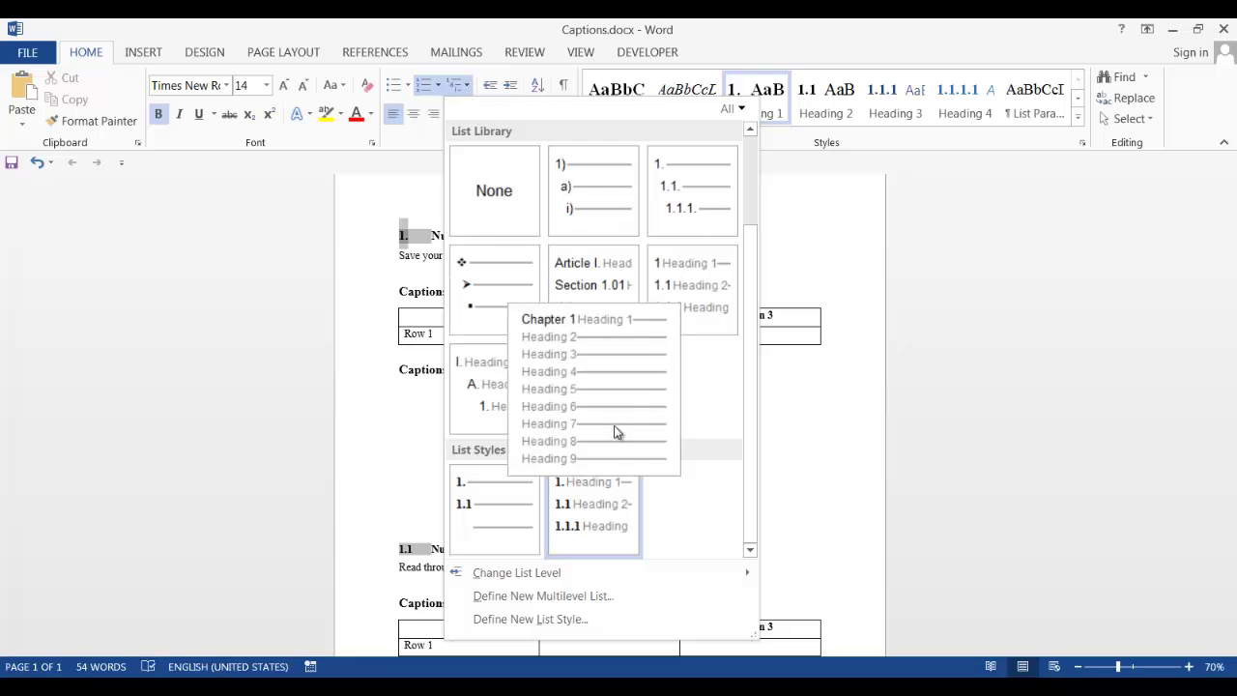
mouse_move(660, 499)
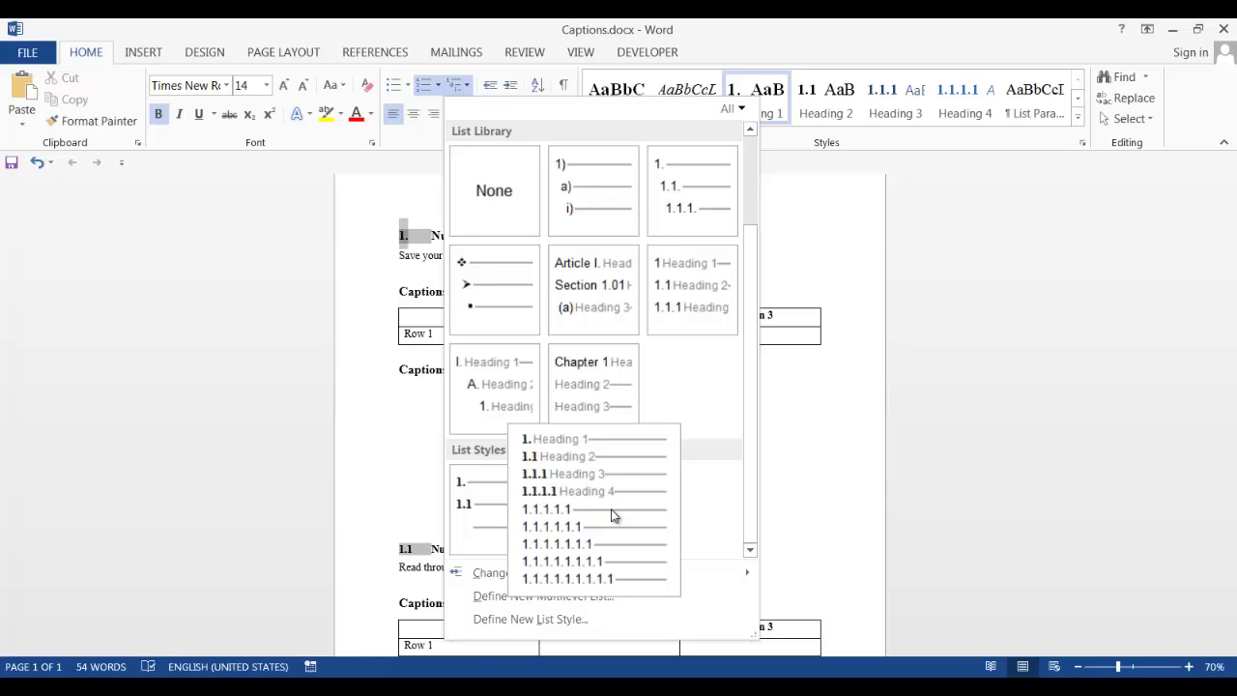
right_click(611, 518)
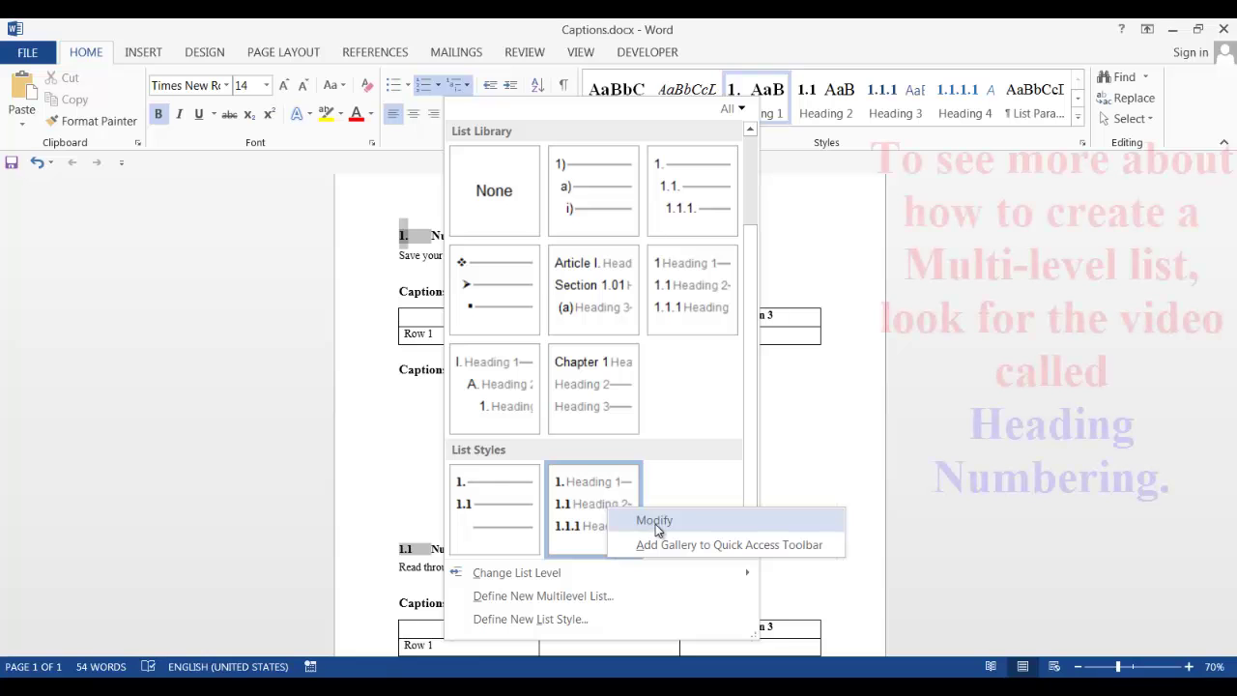
click(655, 524)
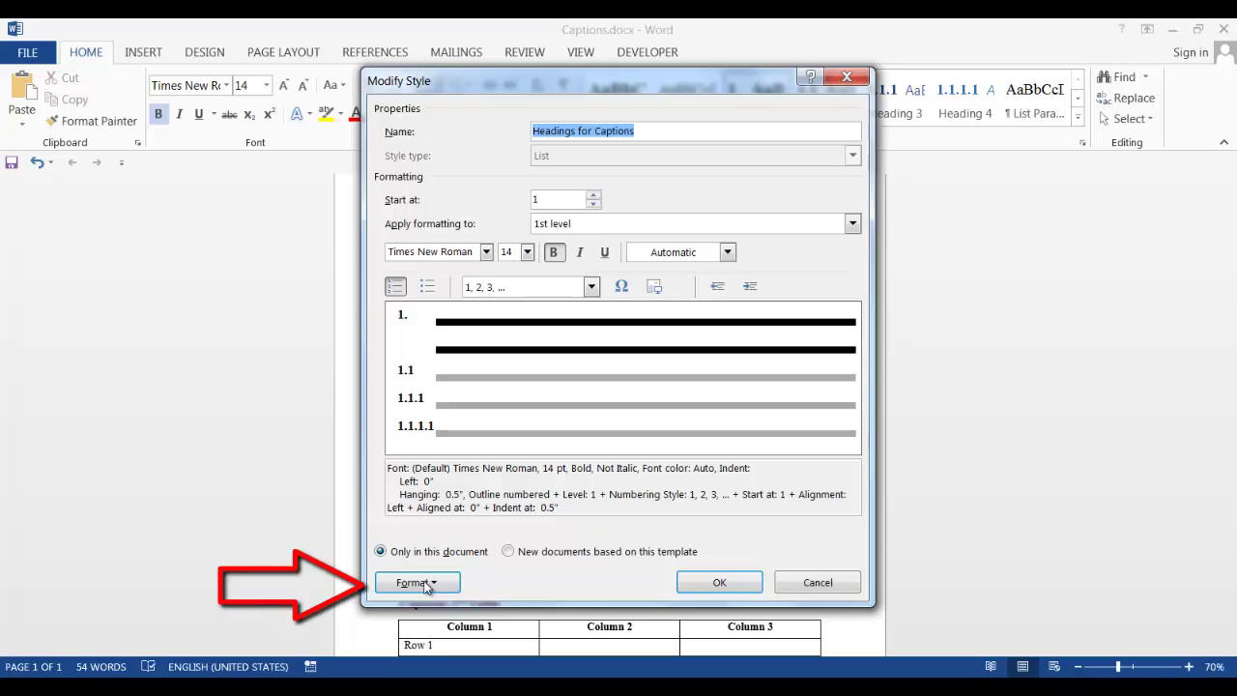
click(429, 582)
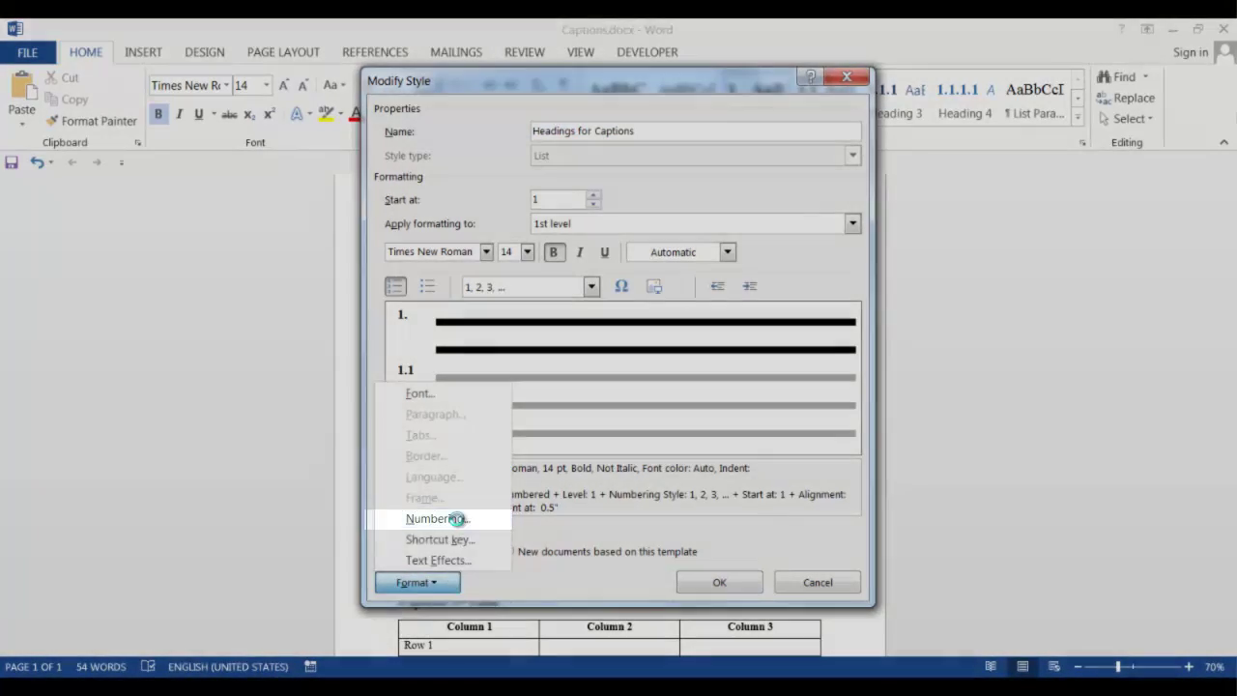
click(454, 517)
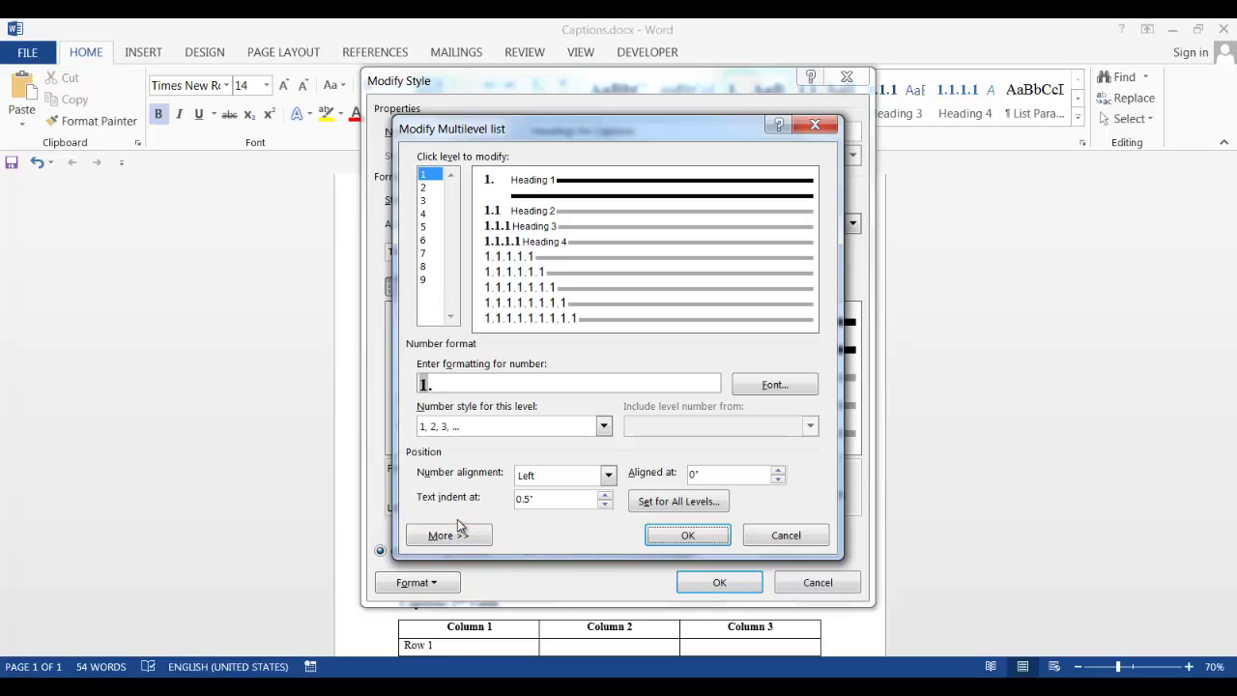
click(449, 536)
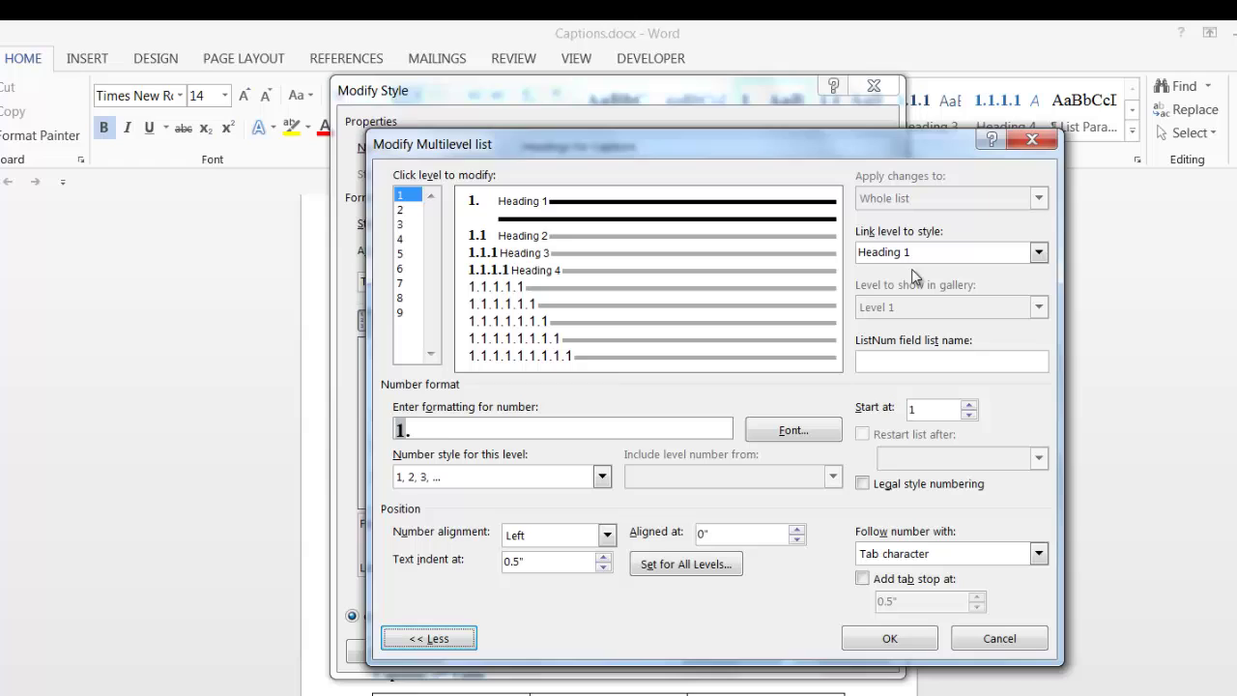
Step: Check which heading styles list levels 2 and 3 are linked to, and leave the list style unmodified
click(409, 210)
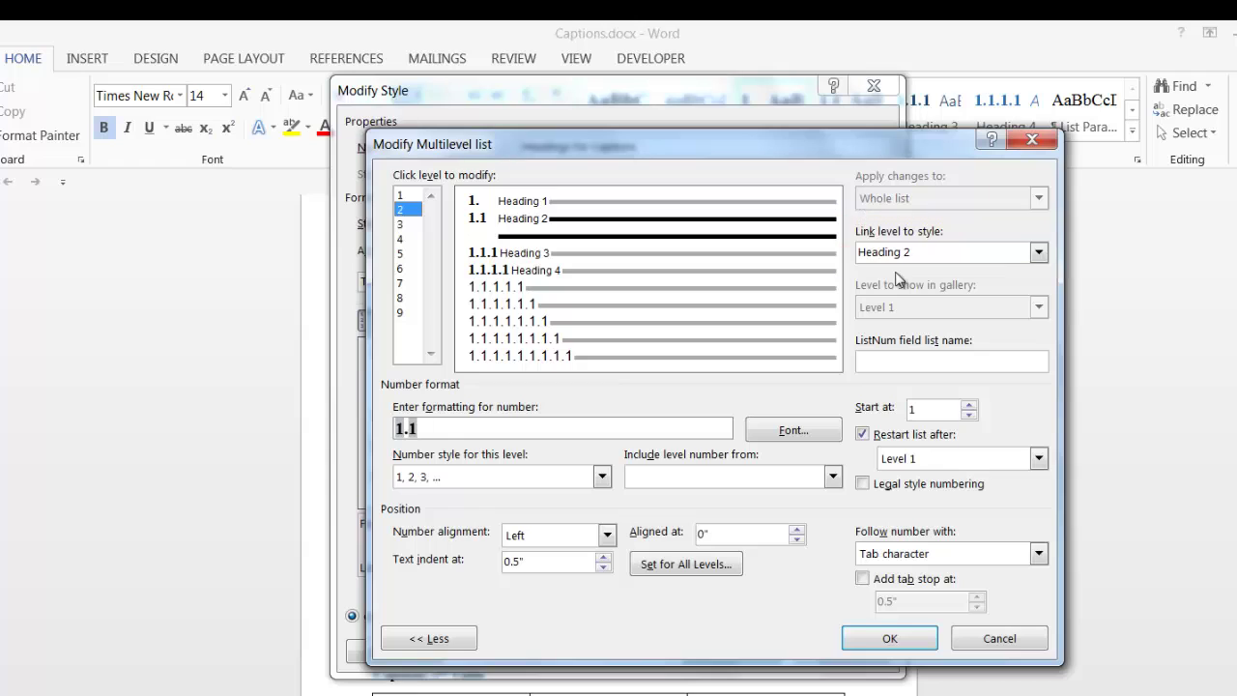
click(403, 225)
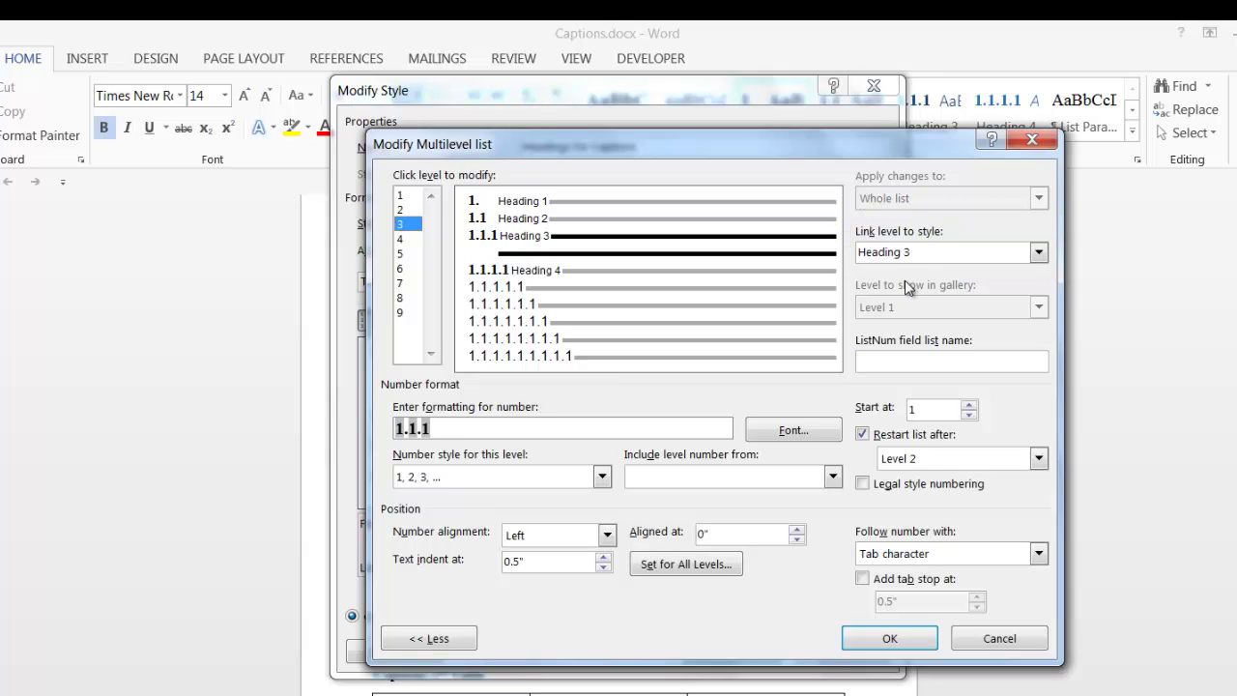
click(995, 638)
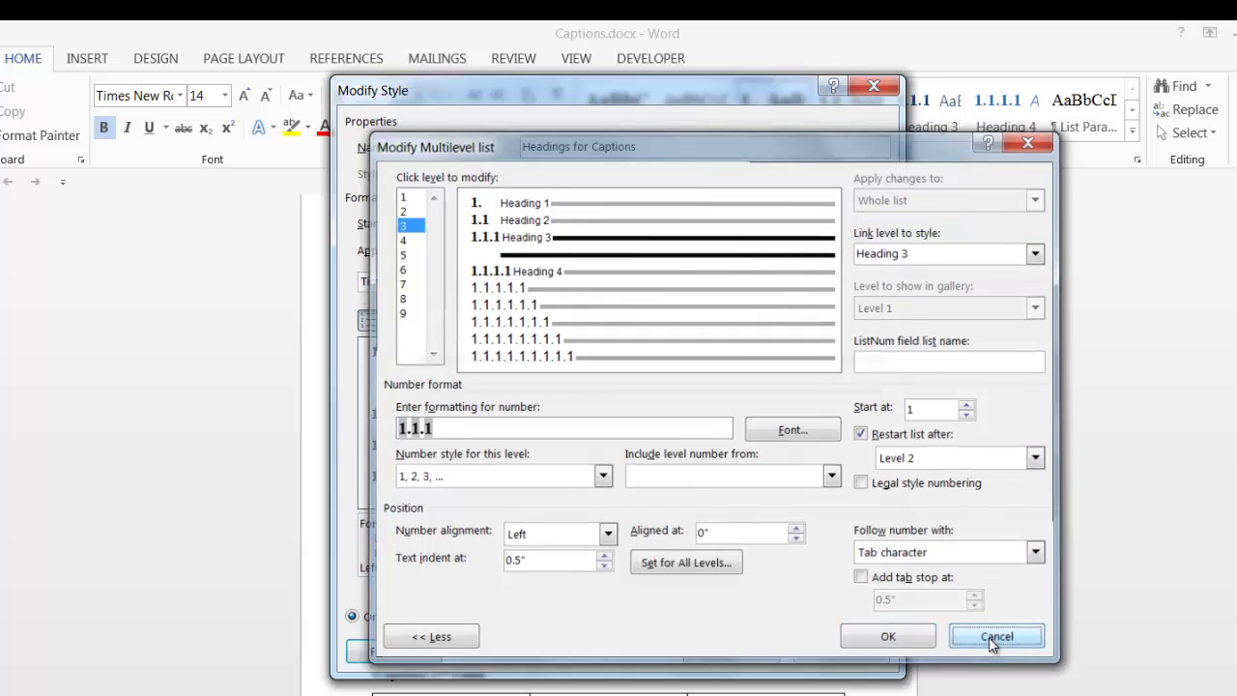
click(857, 654)
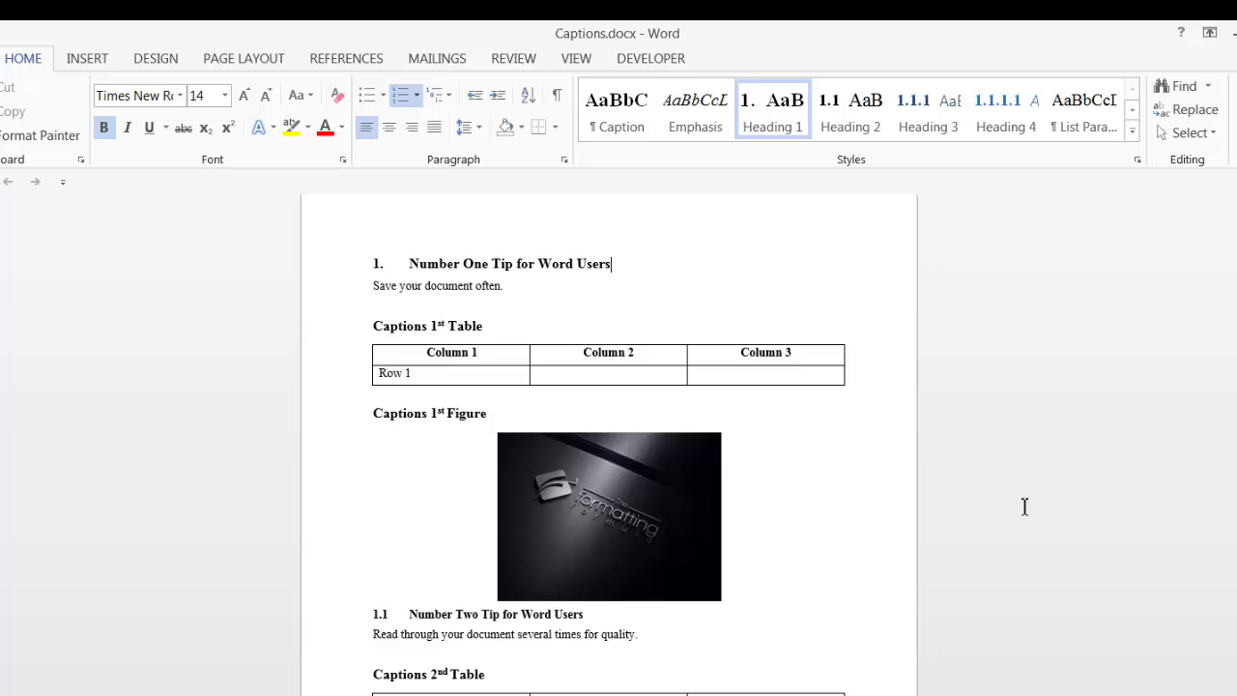
Step: Start a Table caption before "Captions 1st Table" and set its numbering format to 1, 2, 3
click(373, 324)
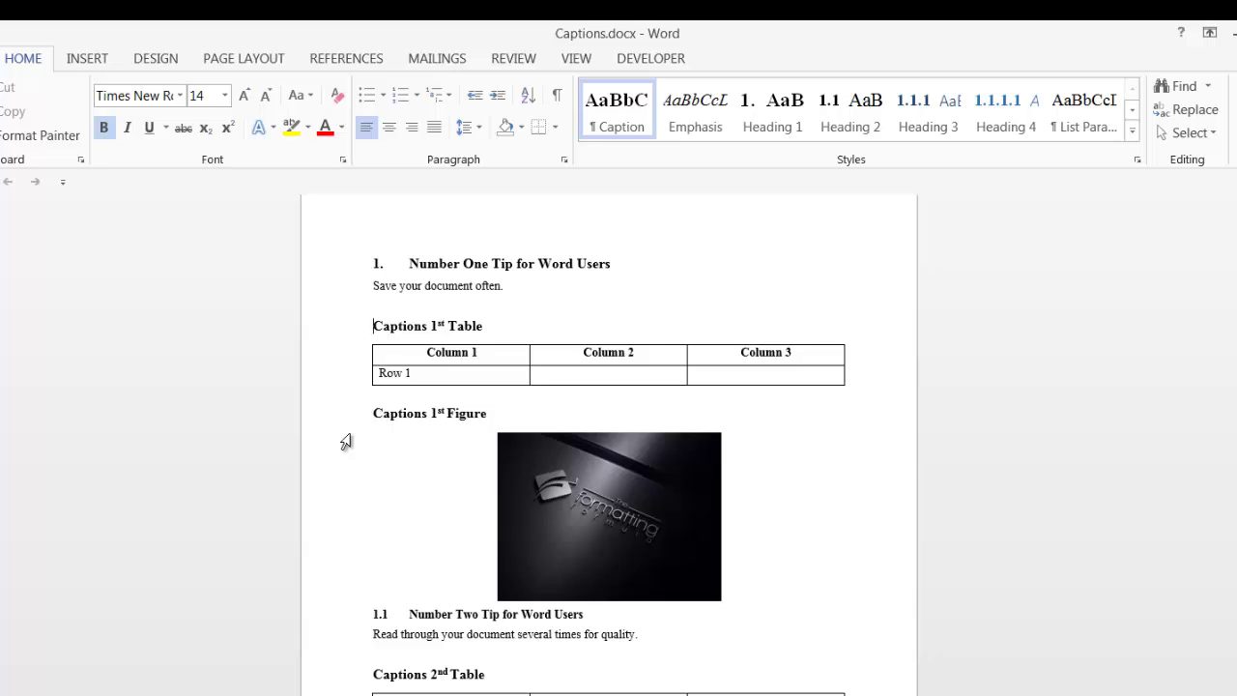
click(345, 60)
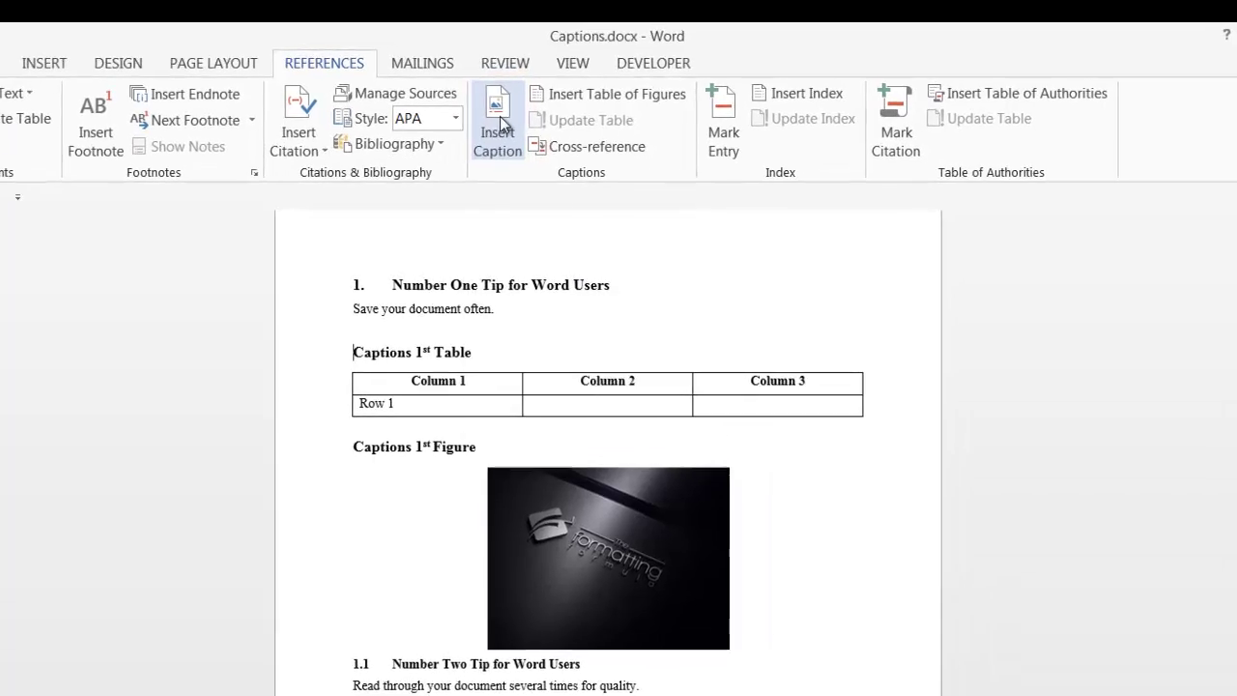
click(497, 124)
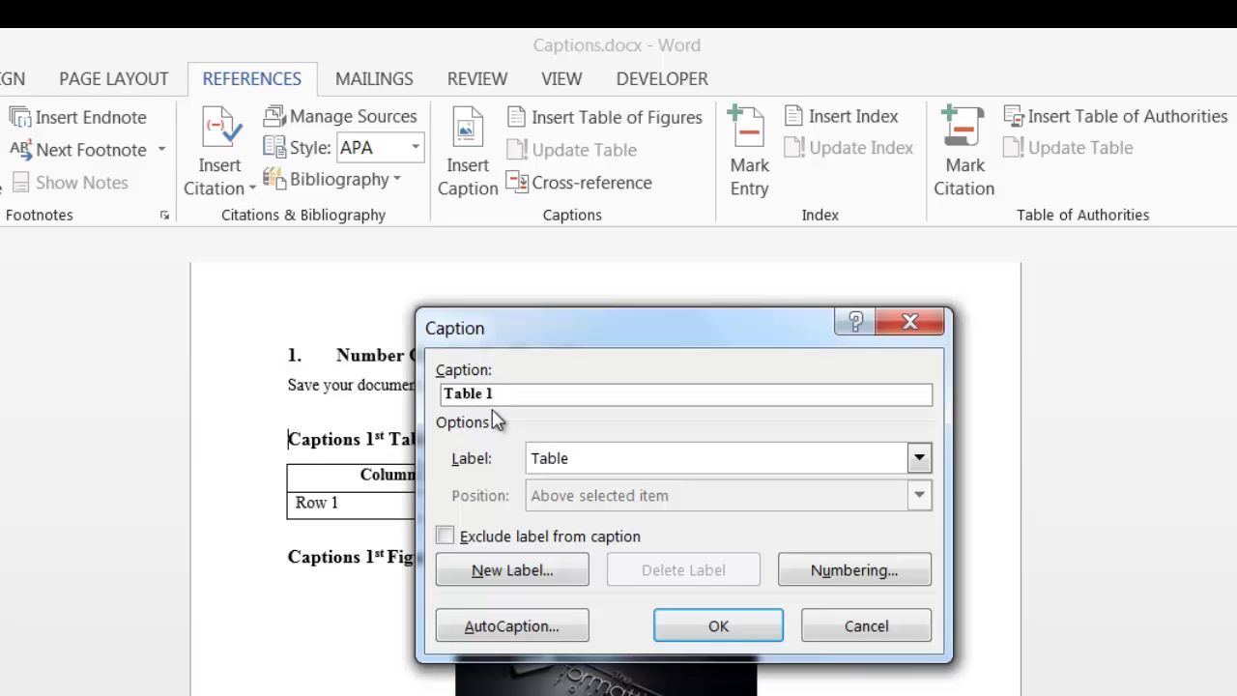
click(883, 572)
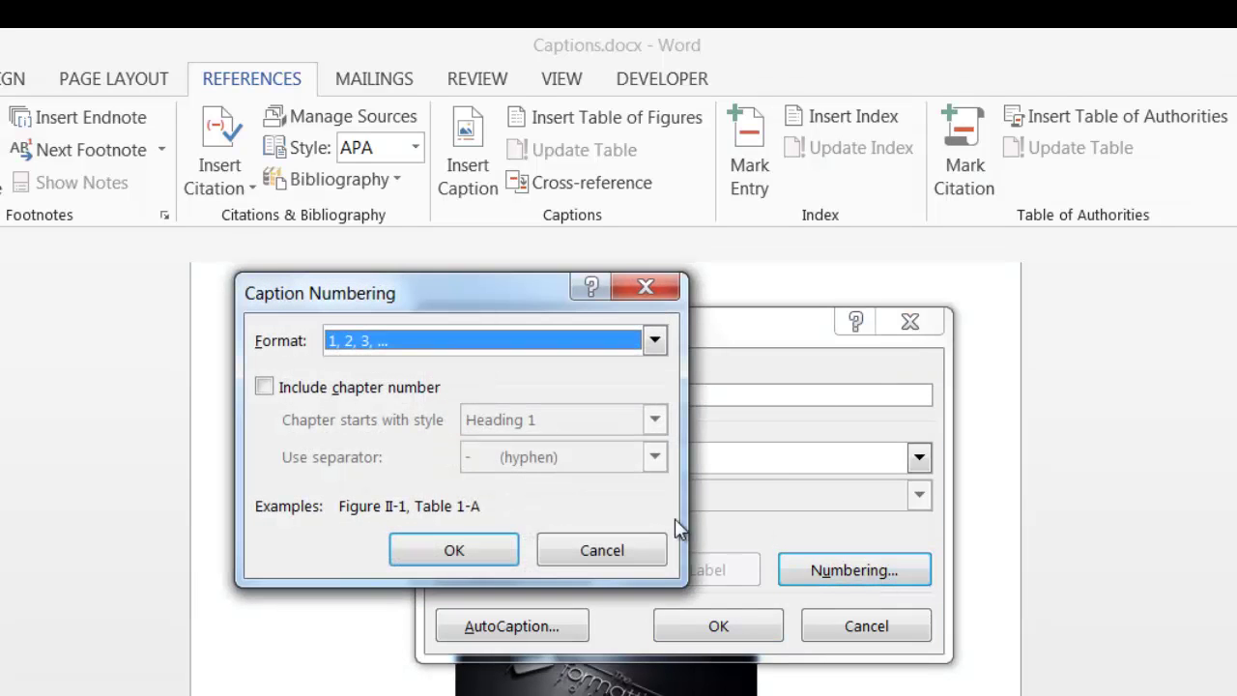
click(655, 340)
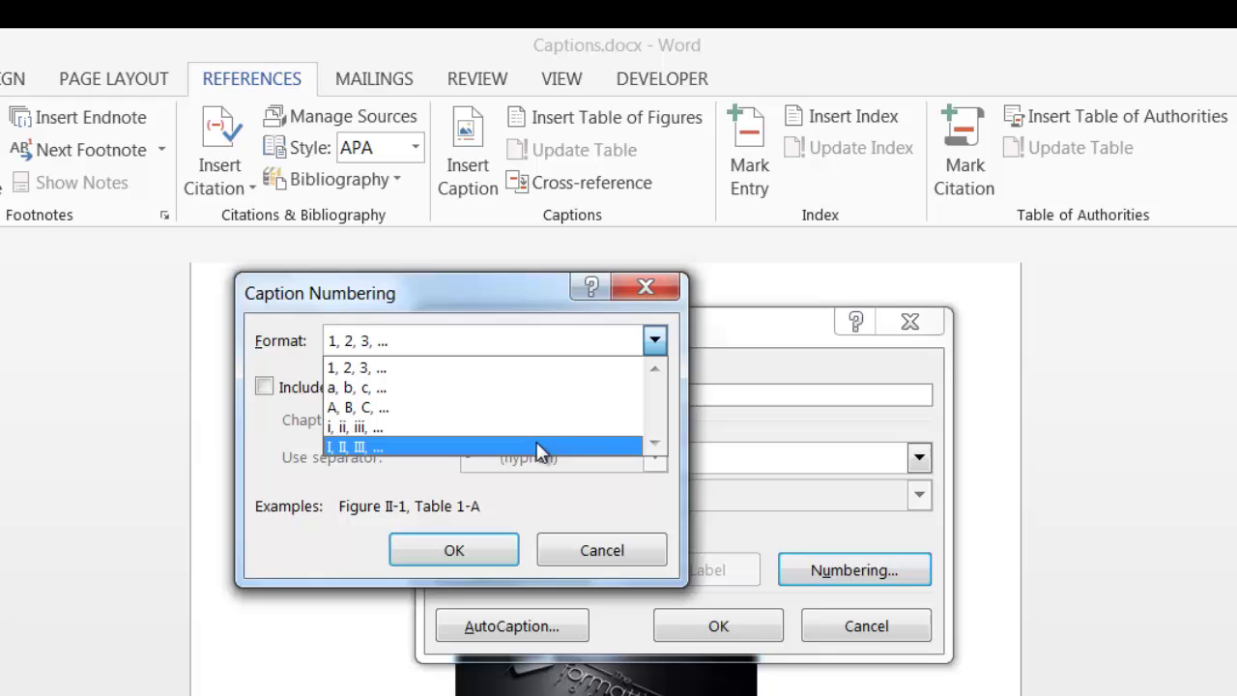
click(545, 370)
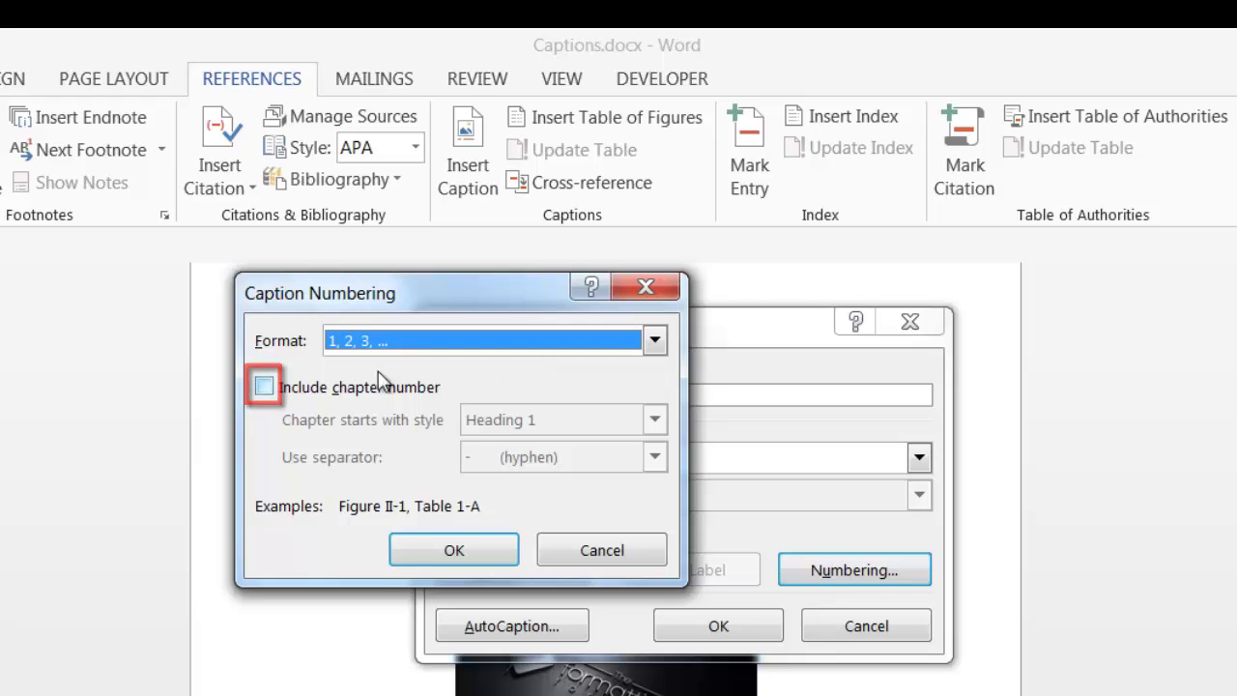
Step: Include the chapter number in the Table caption numbering, based on Heading 1 with a hyphen separator
click(263, 387)
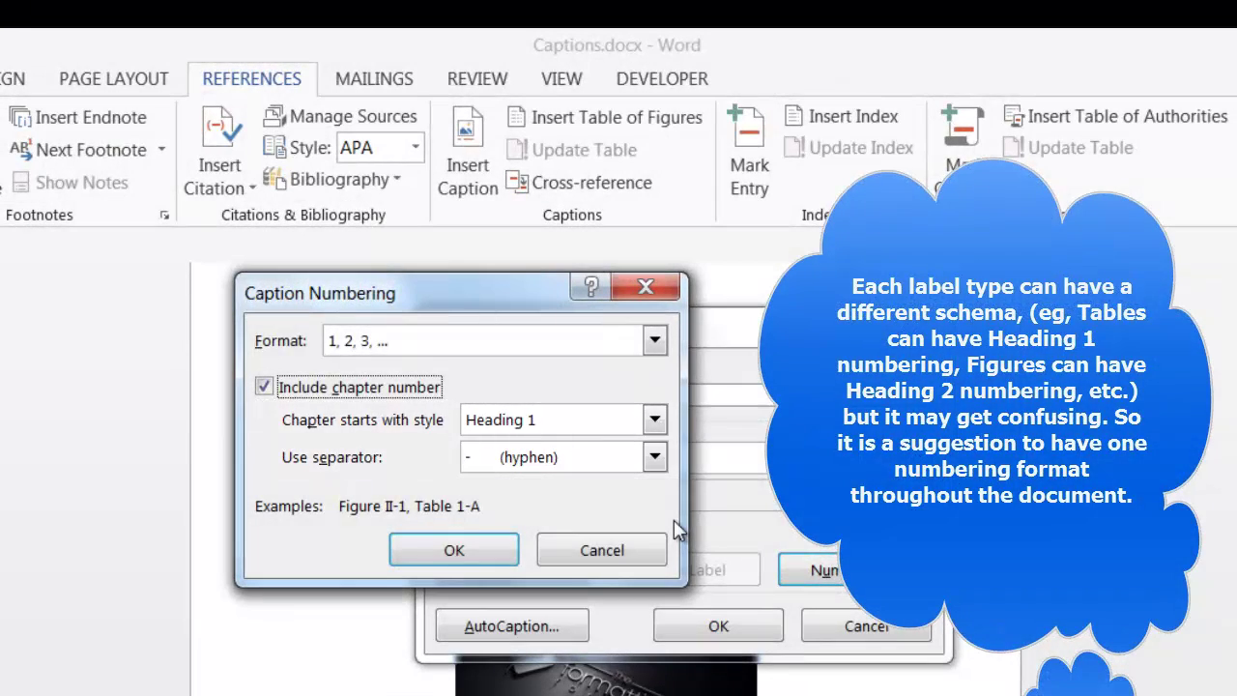
click(657, 421)
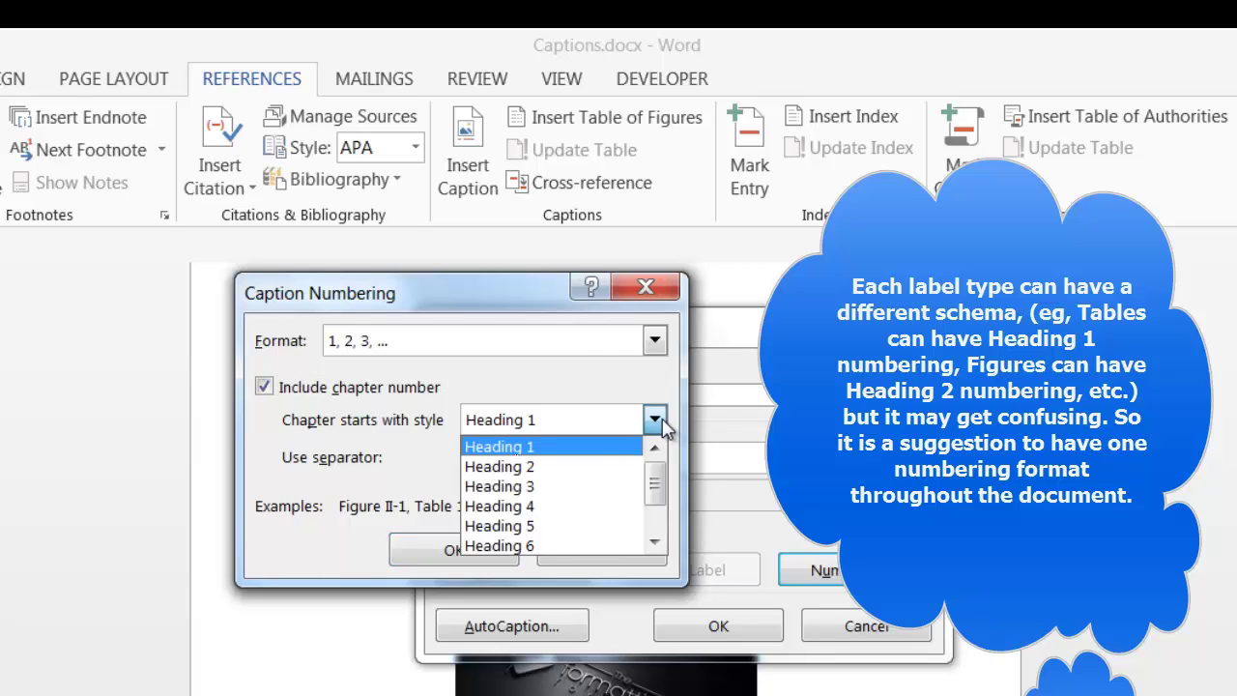
click(576, 447)
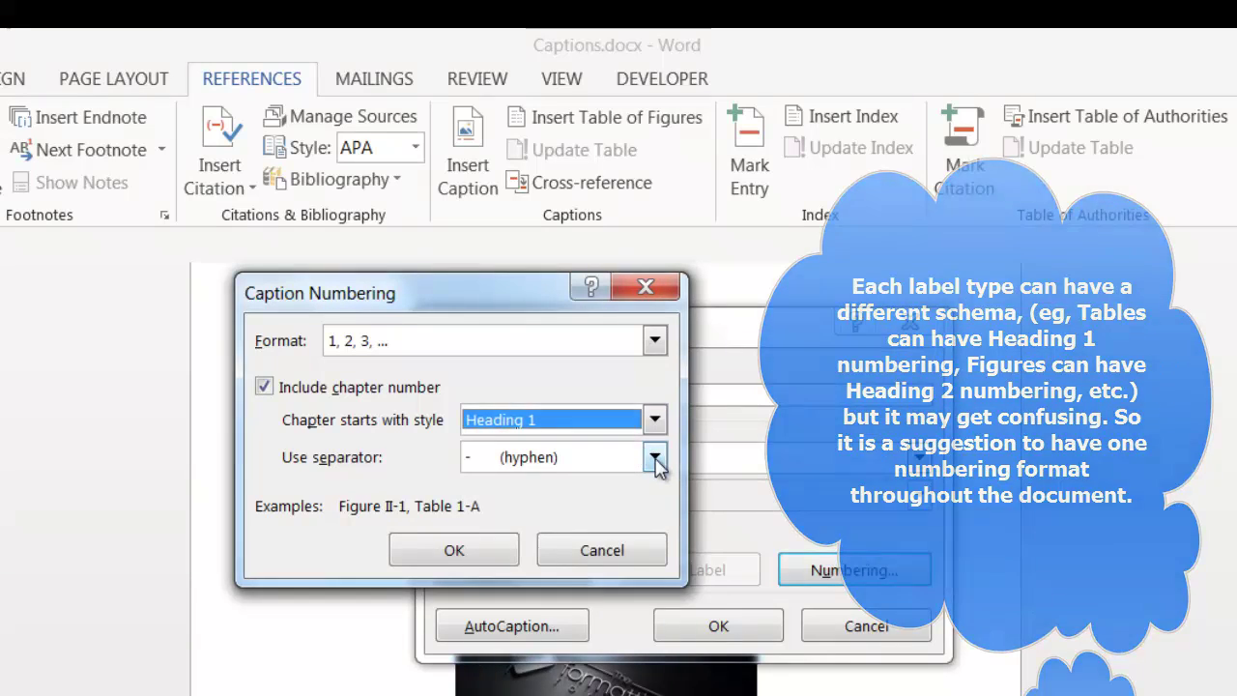
click(655, 458)
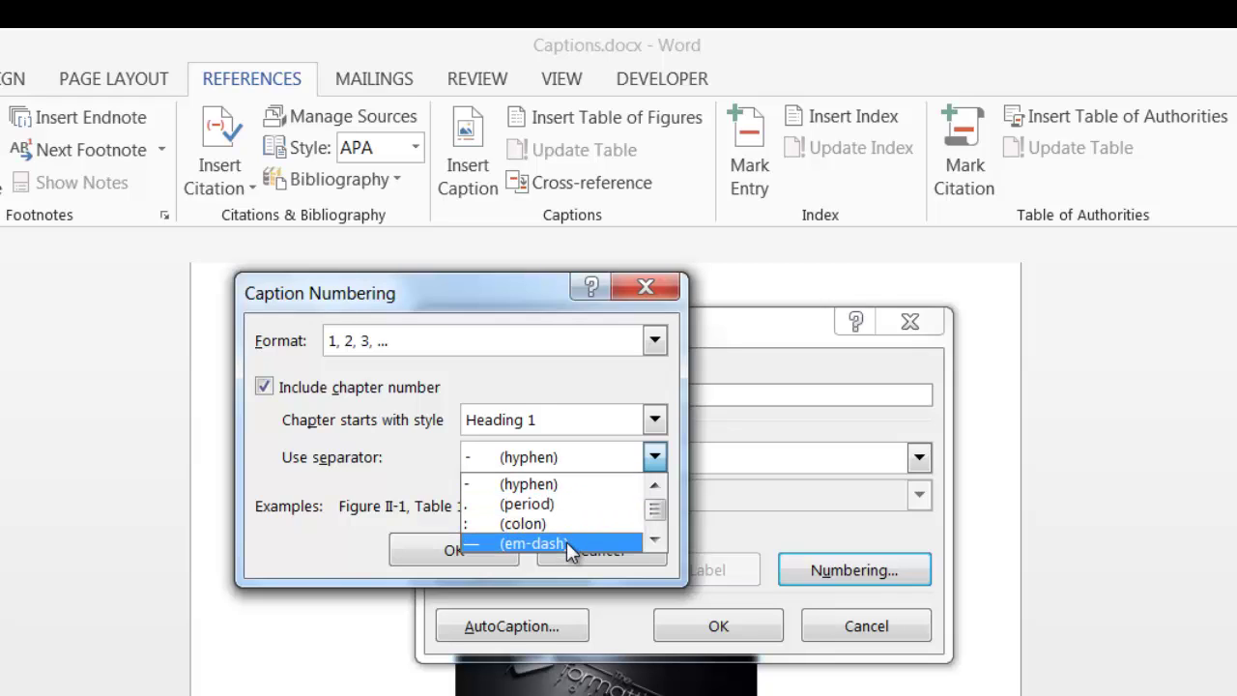
click(589, 486)
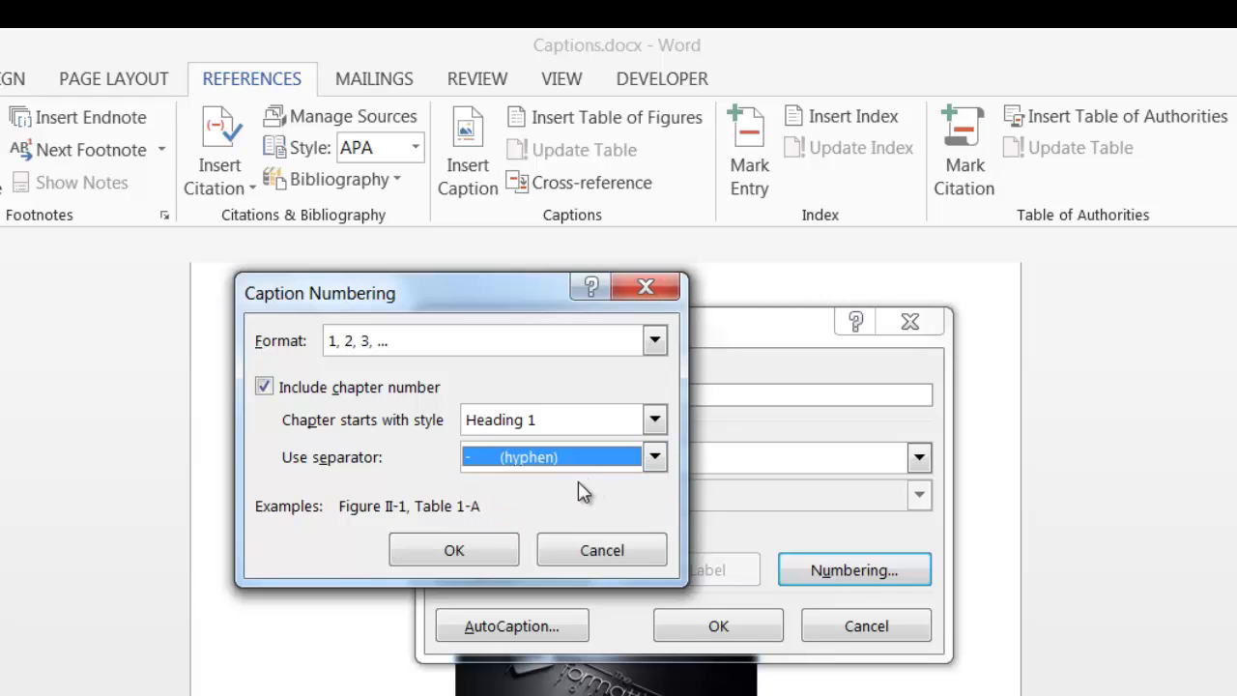
click(454, 551)
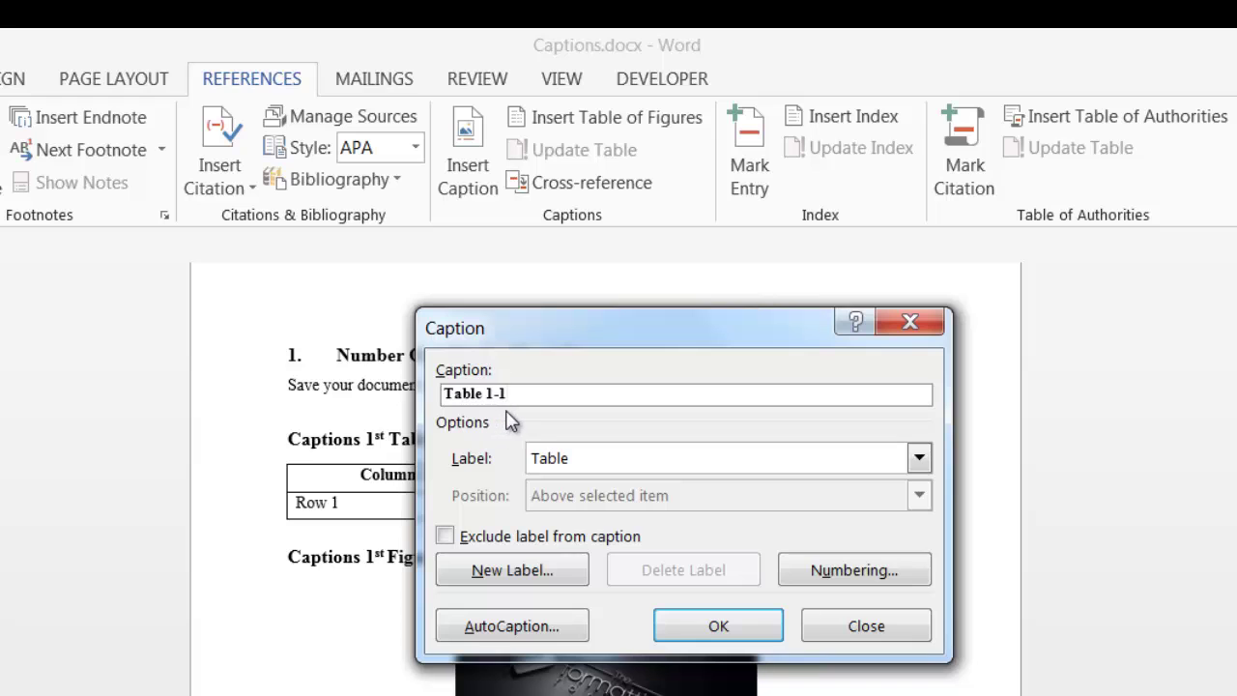
Step: Insert the caption Table 1-1 before "Captions 1st Table", followed by a colon and a tab
click(736, 628)
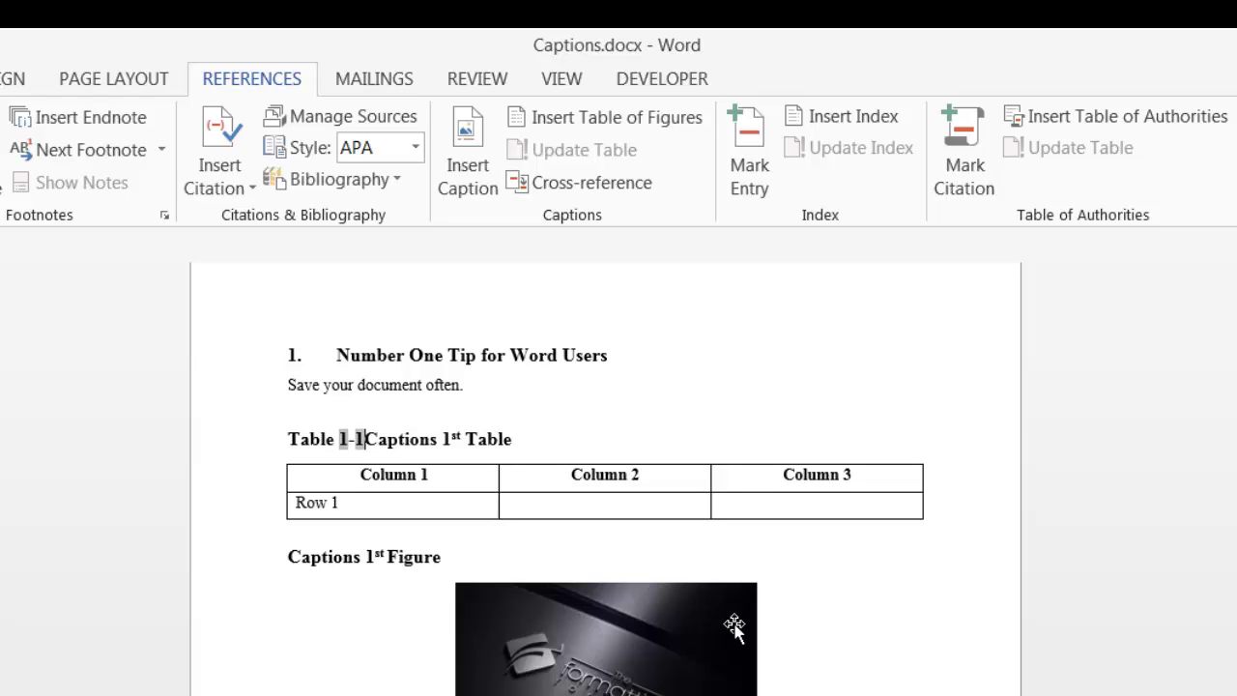
text(:)
key(Tab)
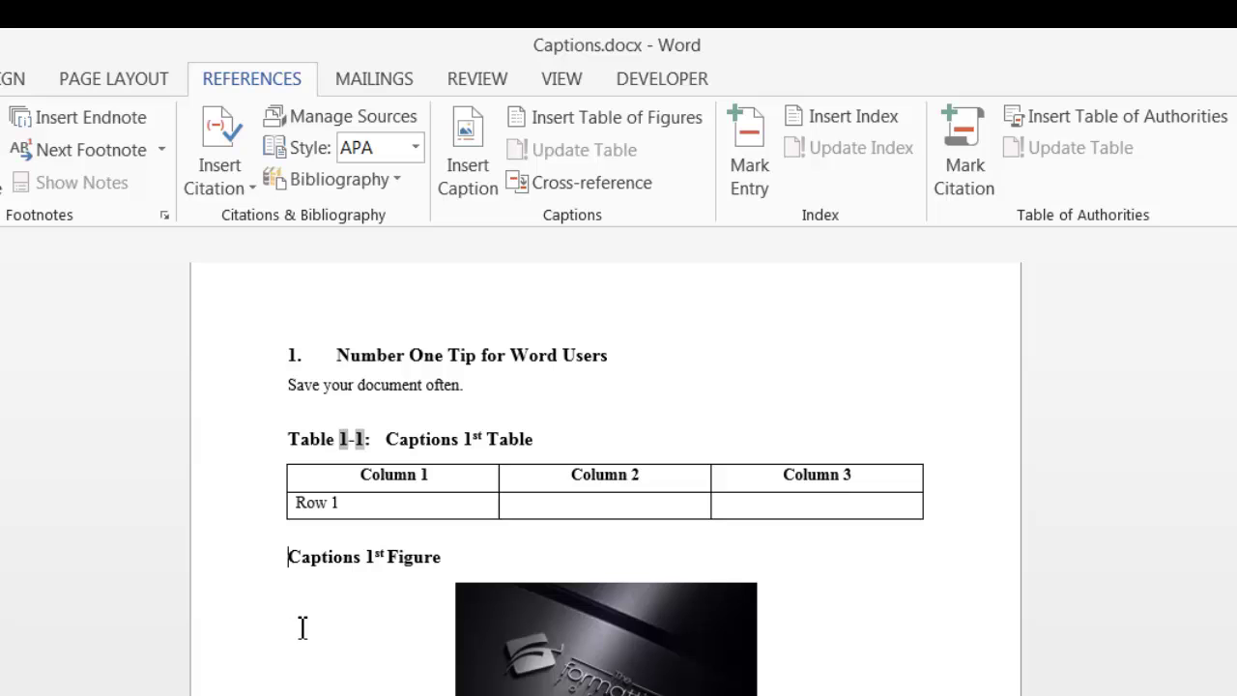
Step: Insert the caption Figure 1-1 with Heading 1 chapter numbering before "Captions 1st Figure", followed by a colon and a tab
click(475, 160)
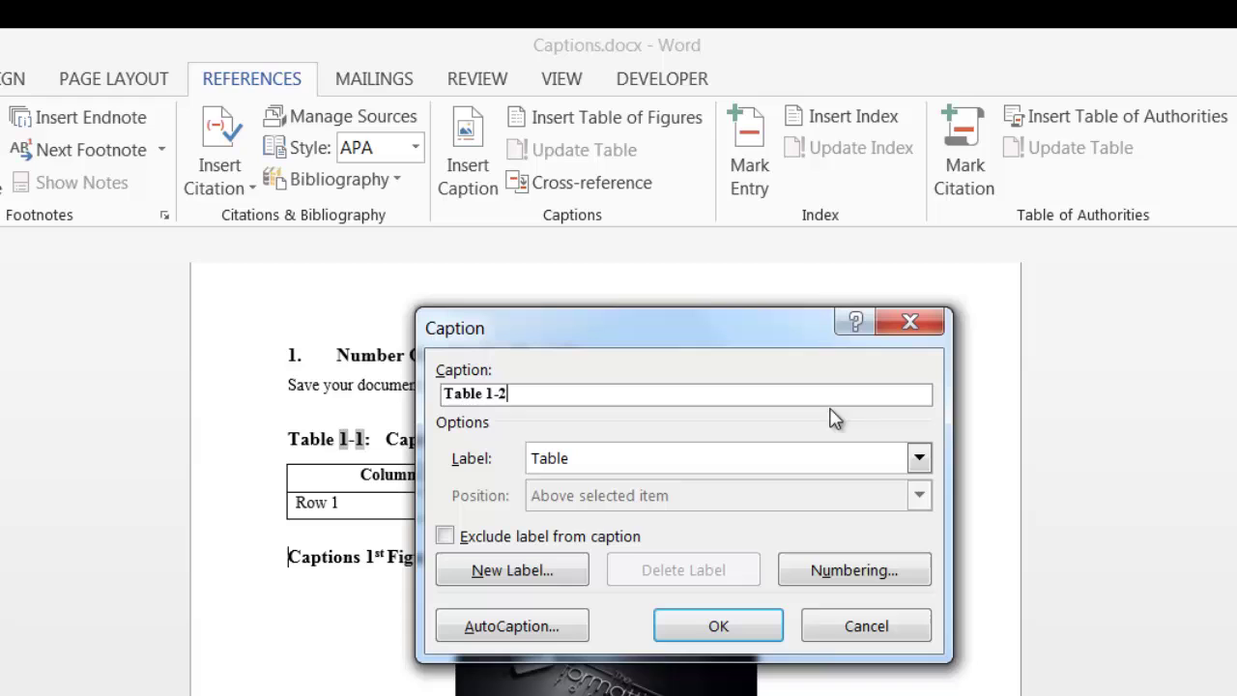
click(920, 462)
click(879, 505)
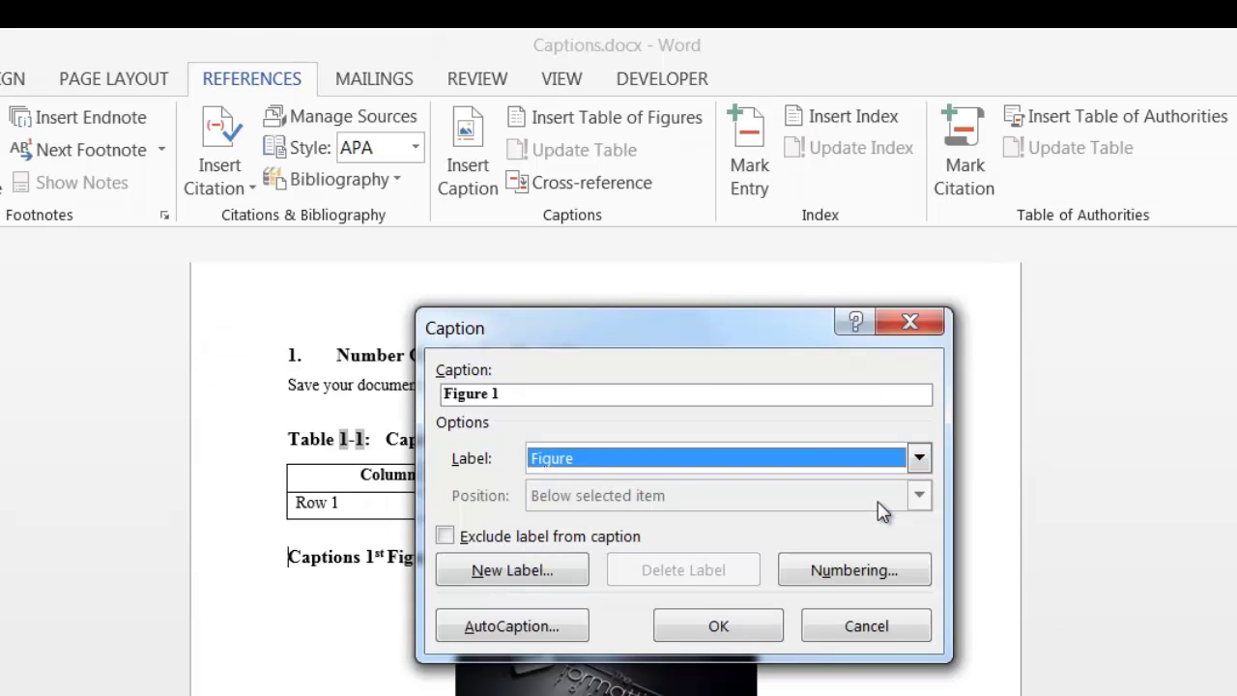
click(854, 572)
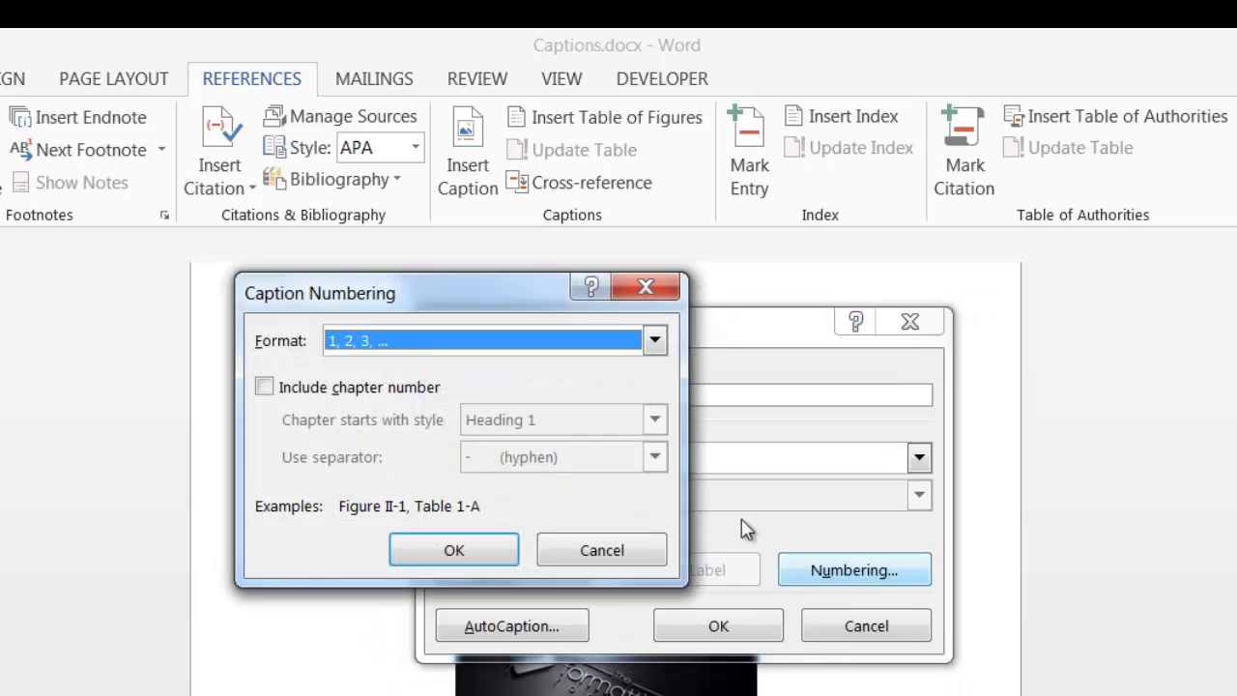
click(264, 389)
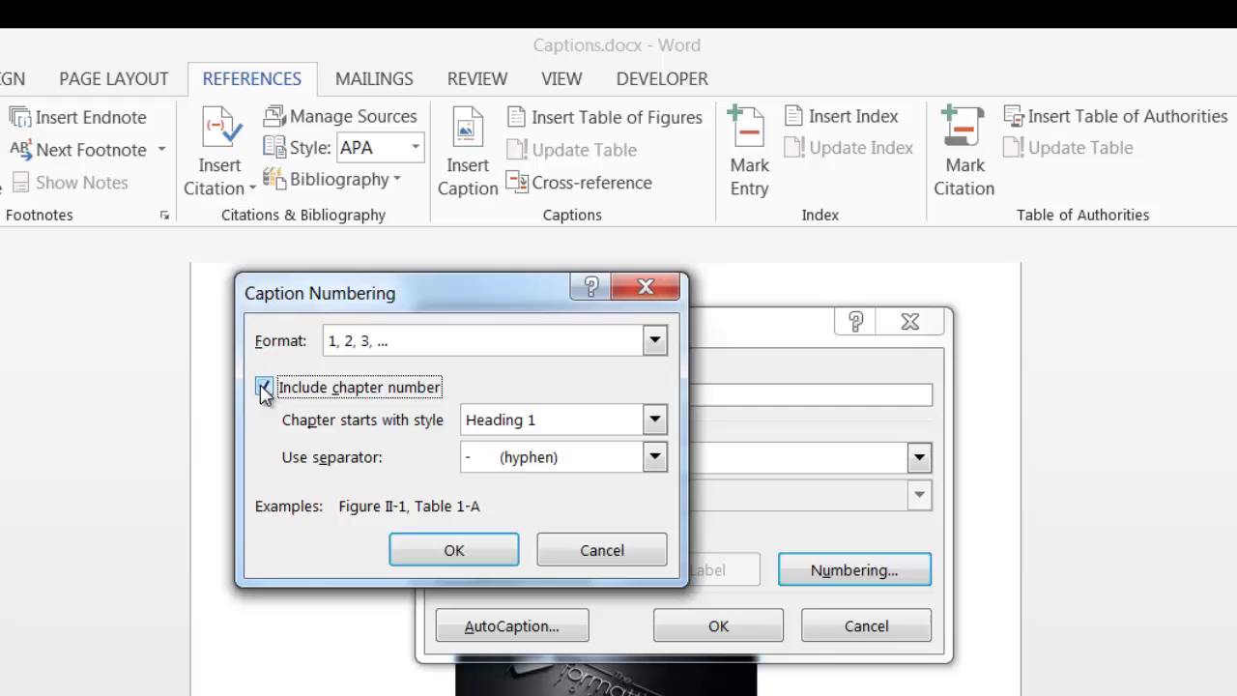
click(476, 555)
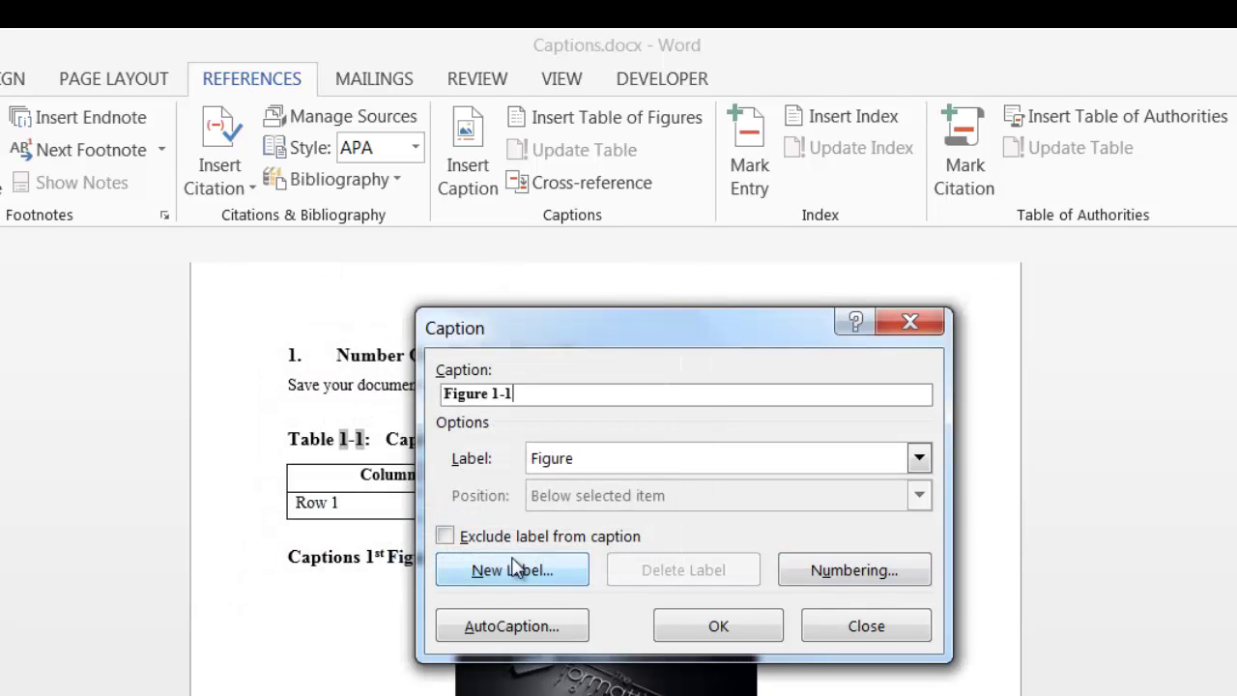
click(718, 628)
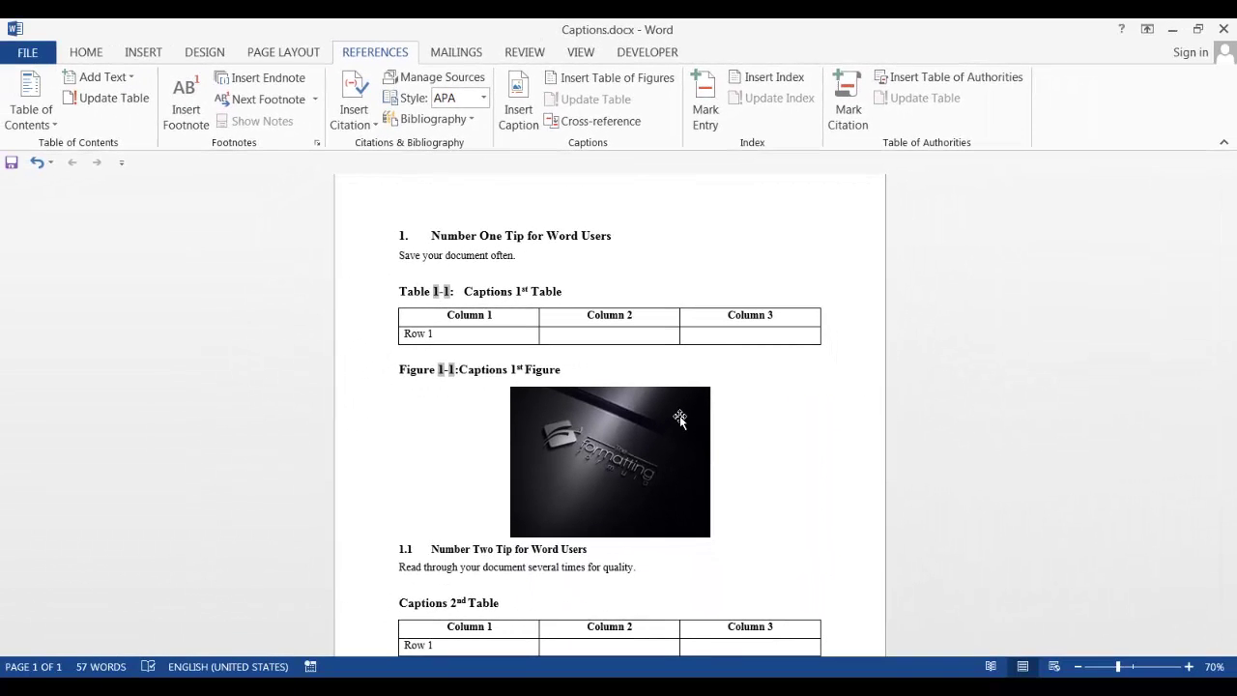
text(:)
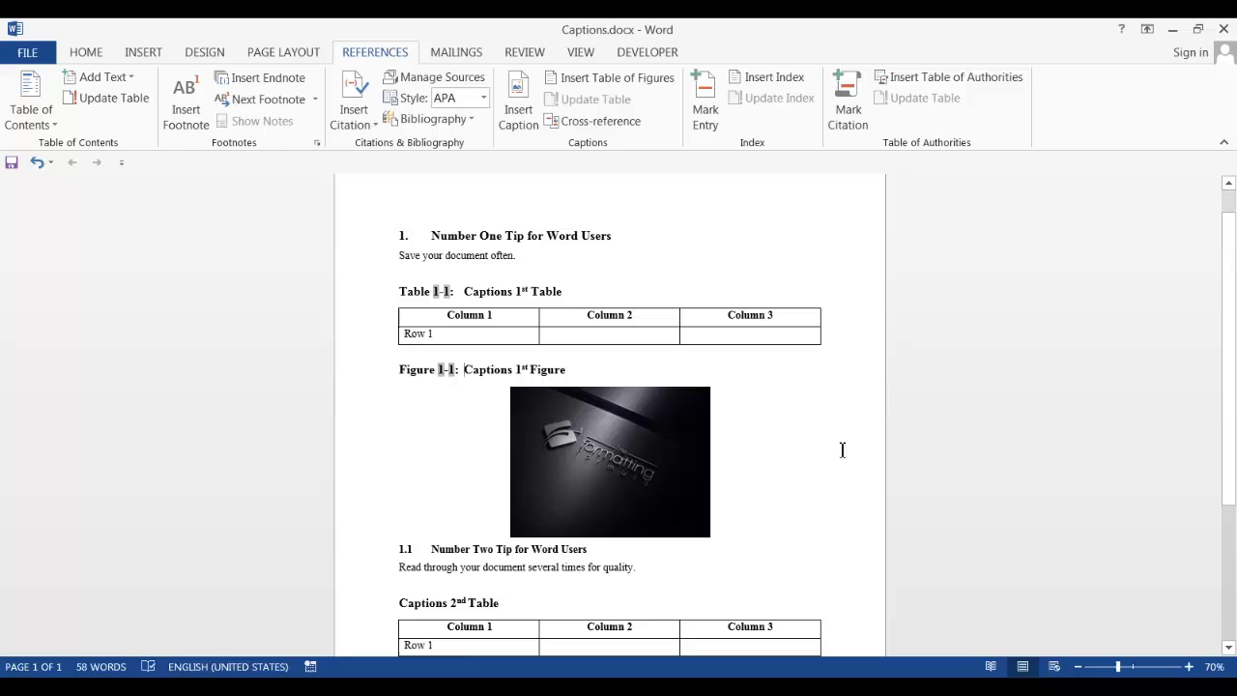
Step: Start a Table caption before "Captions 2nd Table" and base its chapter number on Heading 2
scroll(831, 451, down, 1)
scroll(833, 451, down, 3)
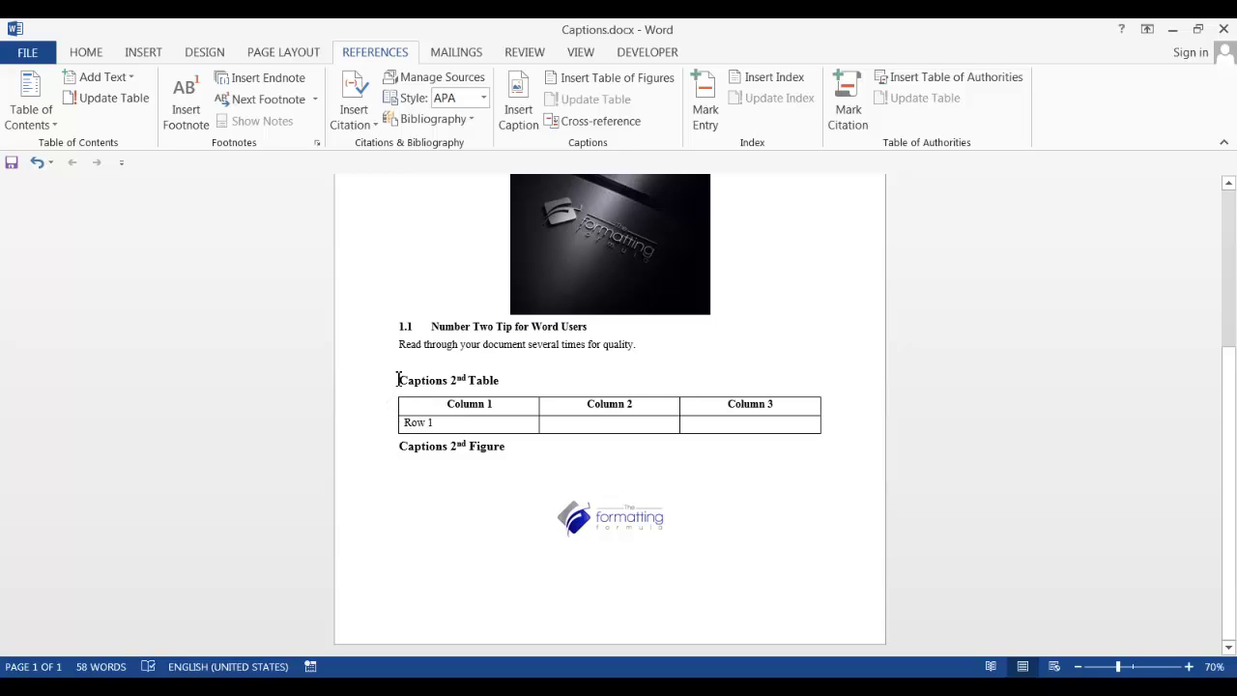
click(398, 380)
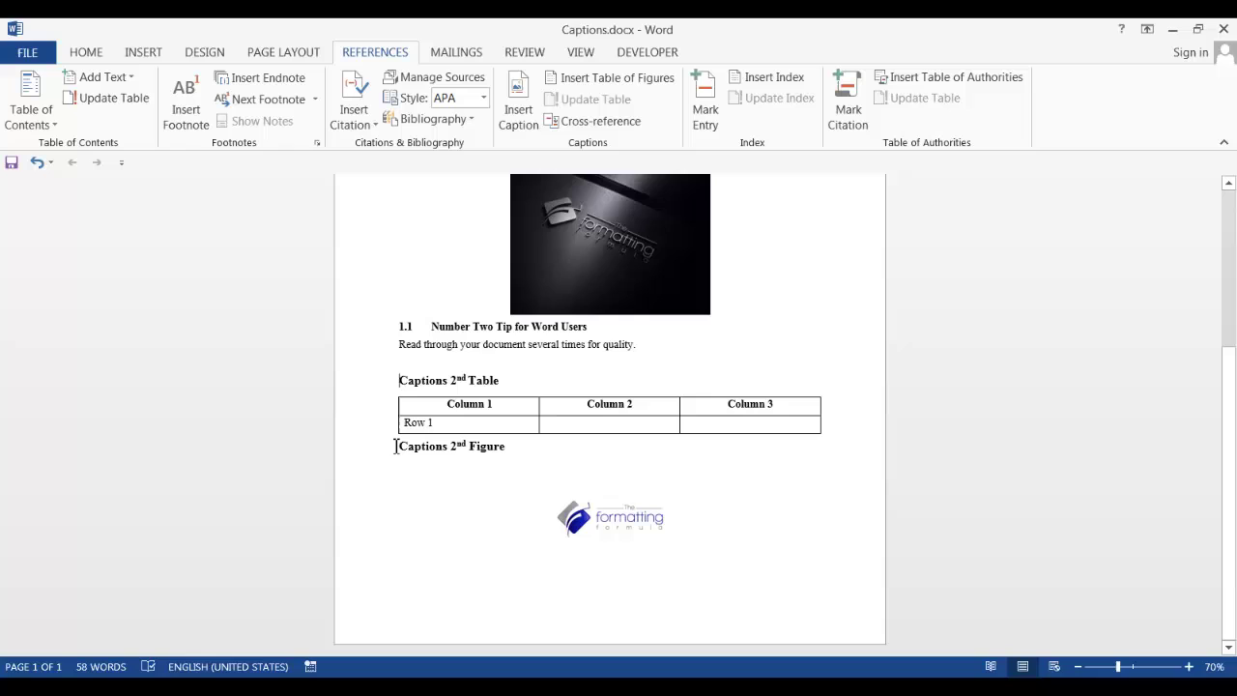
click(526, 108)
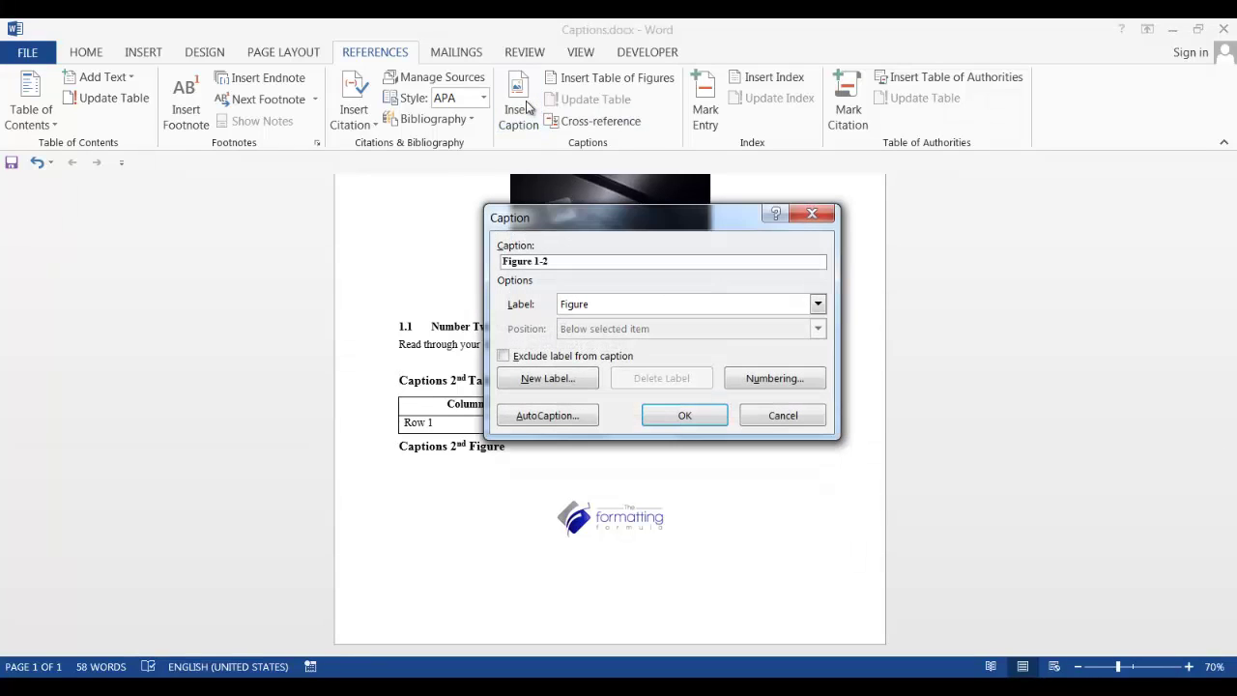
click(819, 304)
click(757, 348)
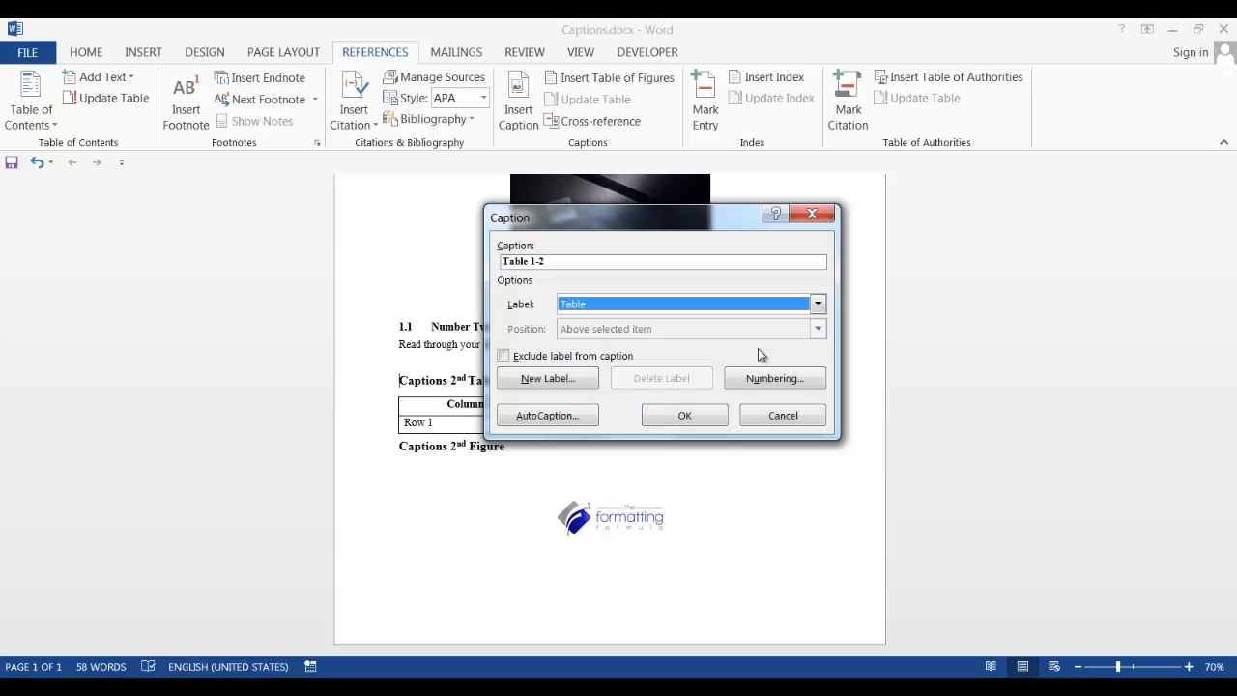
click(784, 377)
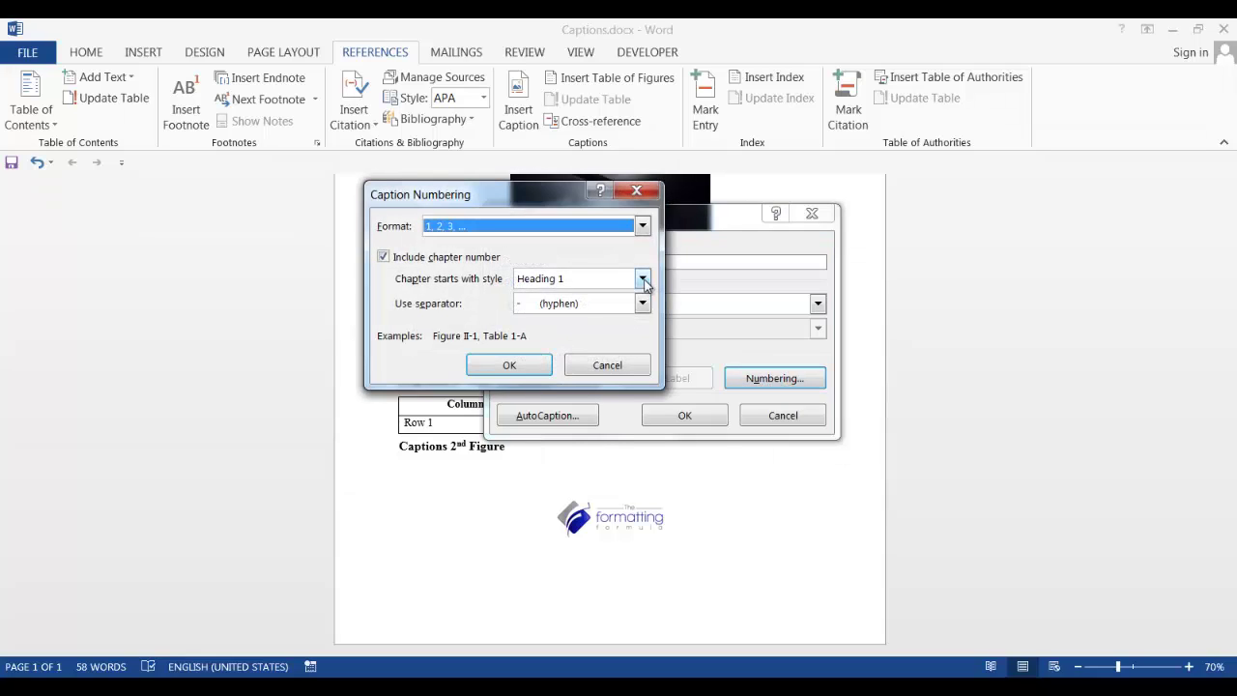
click(642, 280)
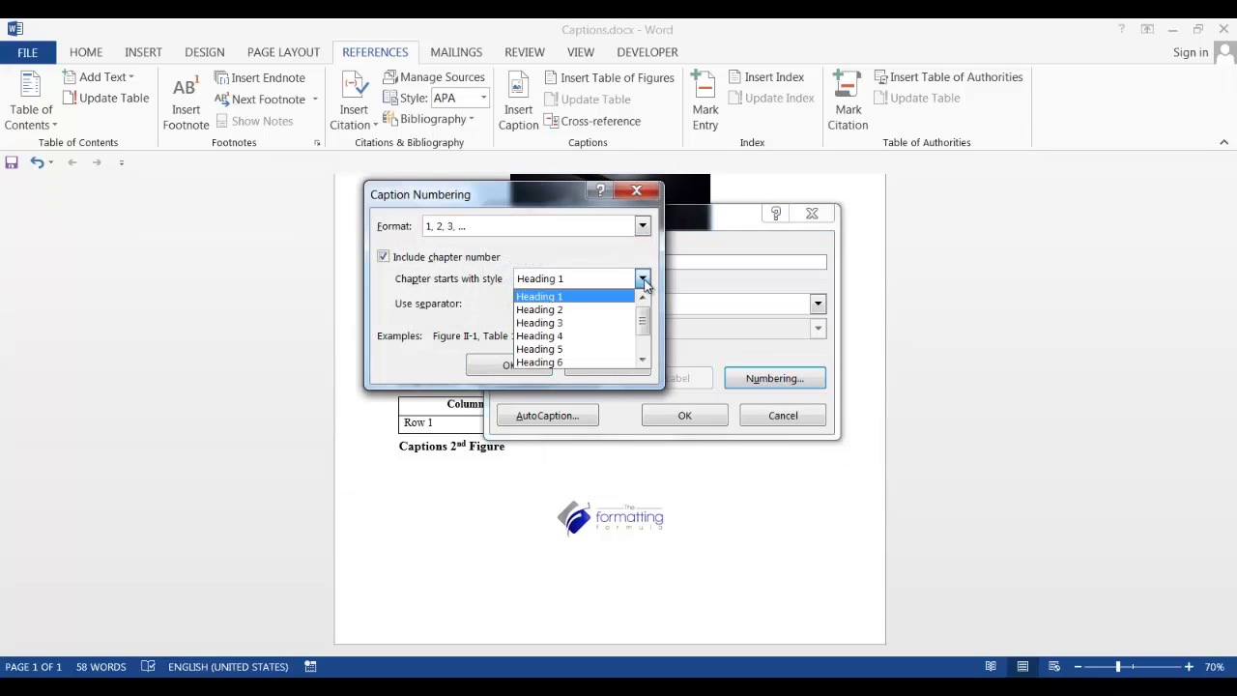
click(572, 310)
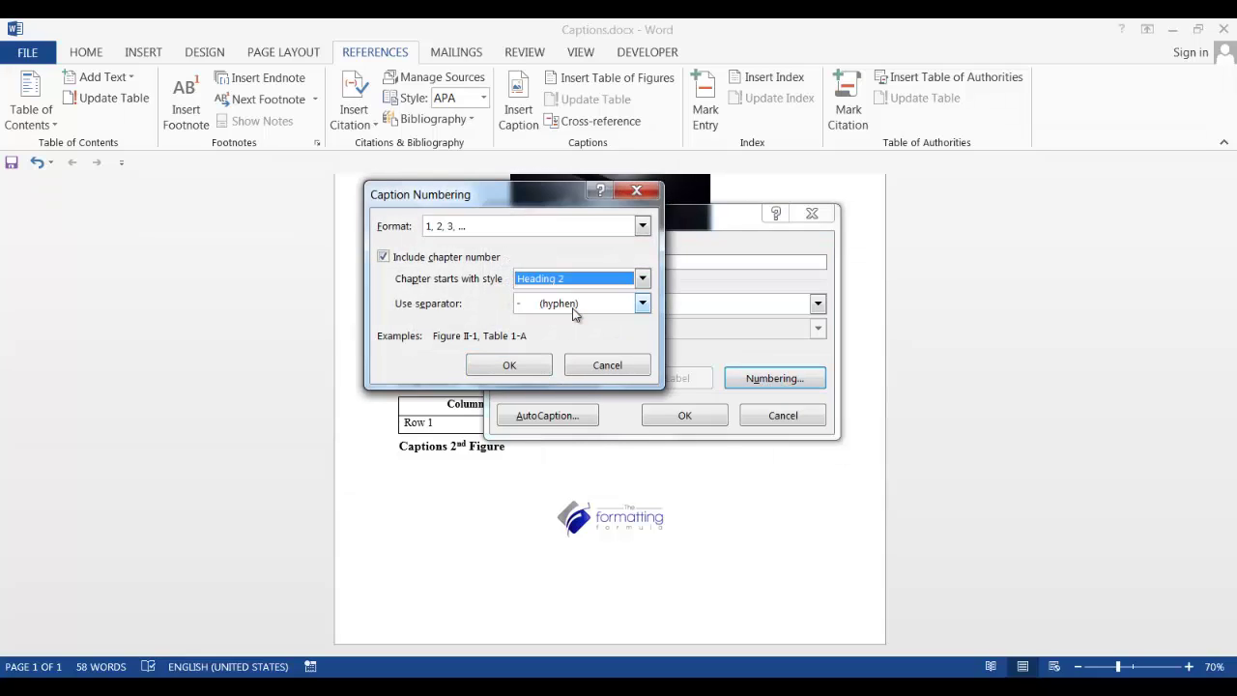
click(509, 366)
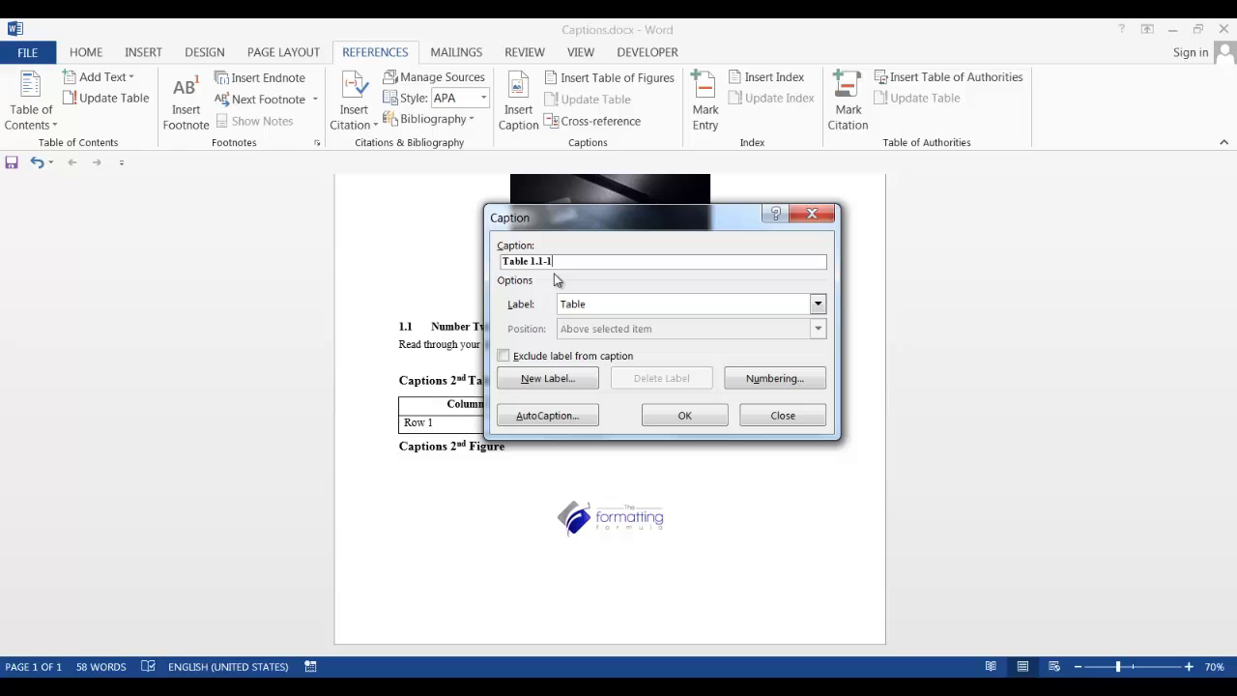
Step: Insert the caption Table 1.1-1 before "Captions 2nd Table", followed by a colon and a tab
click(700, 417)
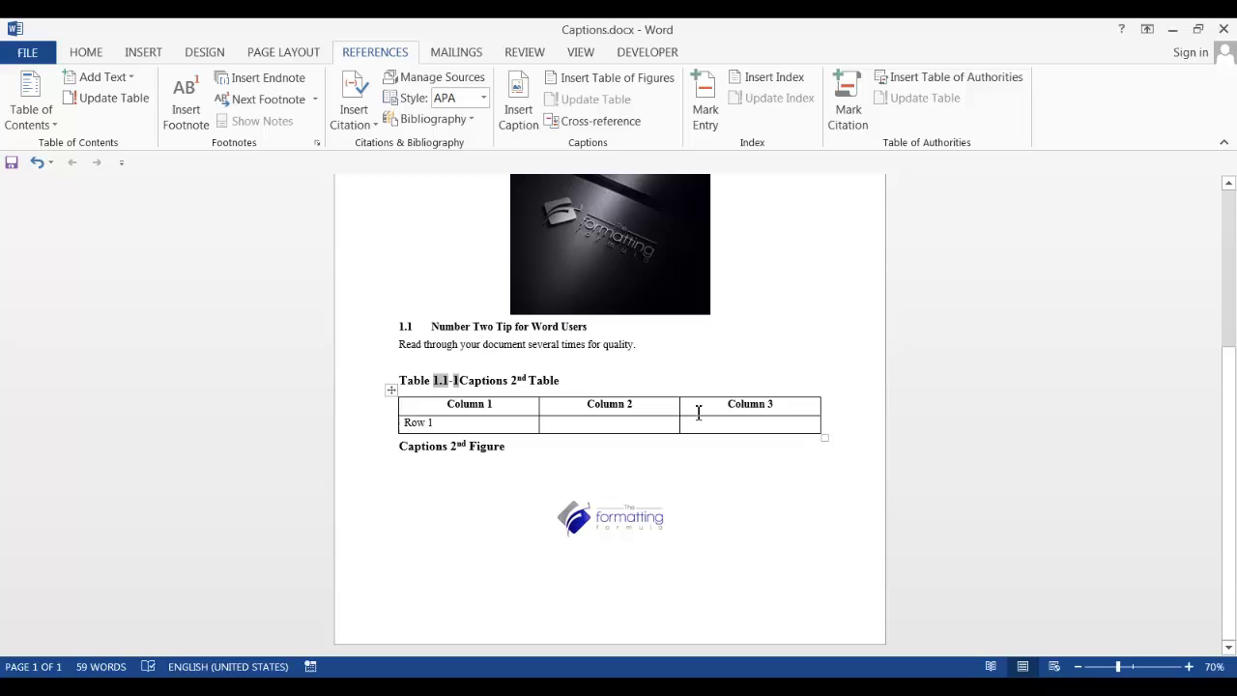
text(:)
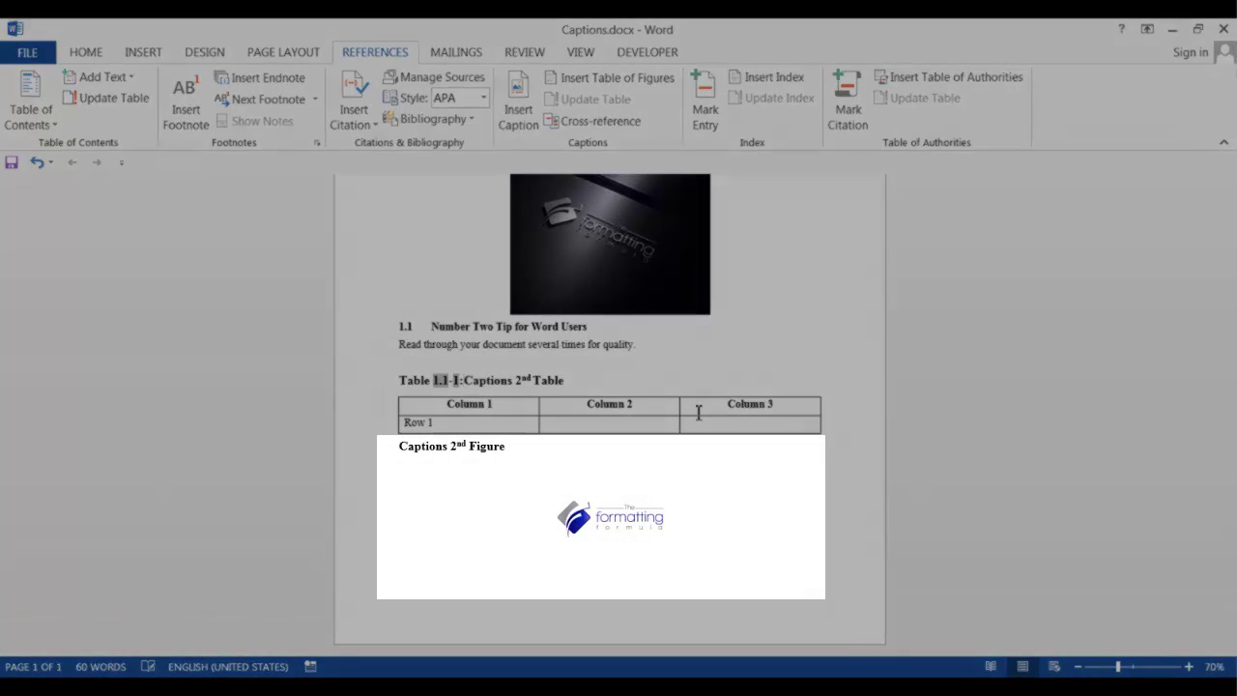
key(Tab)
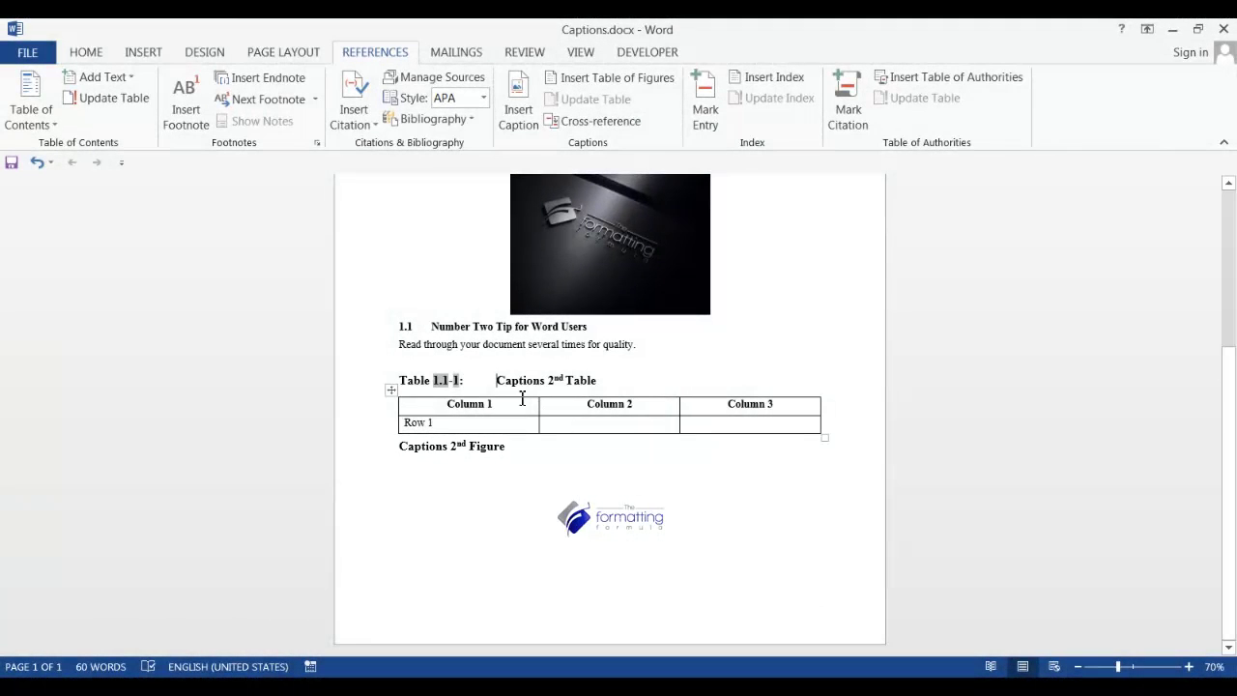
Step: Start a Figure caption before "Captions 2nd Figure" and base its chapter number on Heading 2
click(400, 447)
click(519, 114)
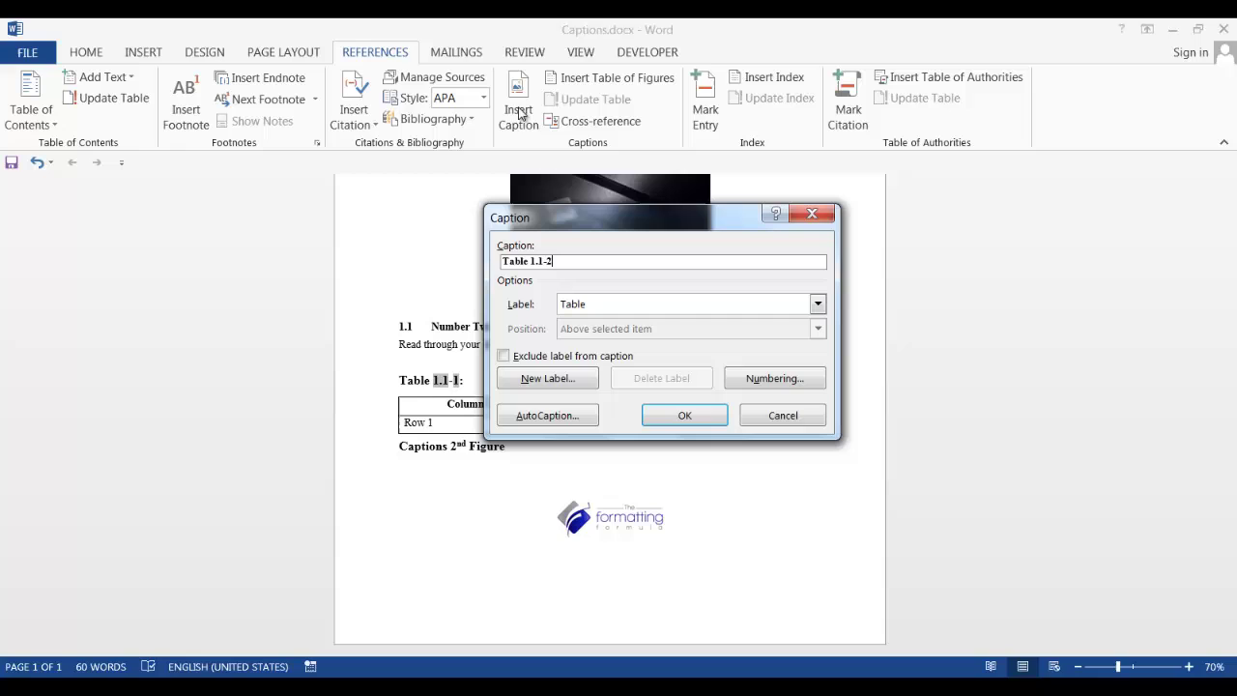
click(818, 304)
click(729, 337)
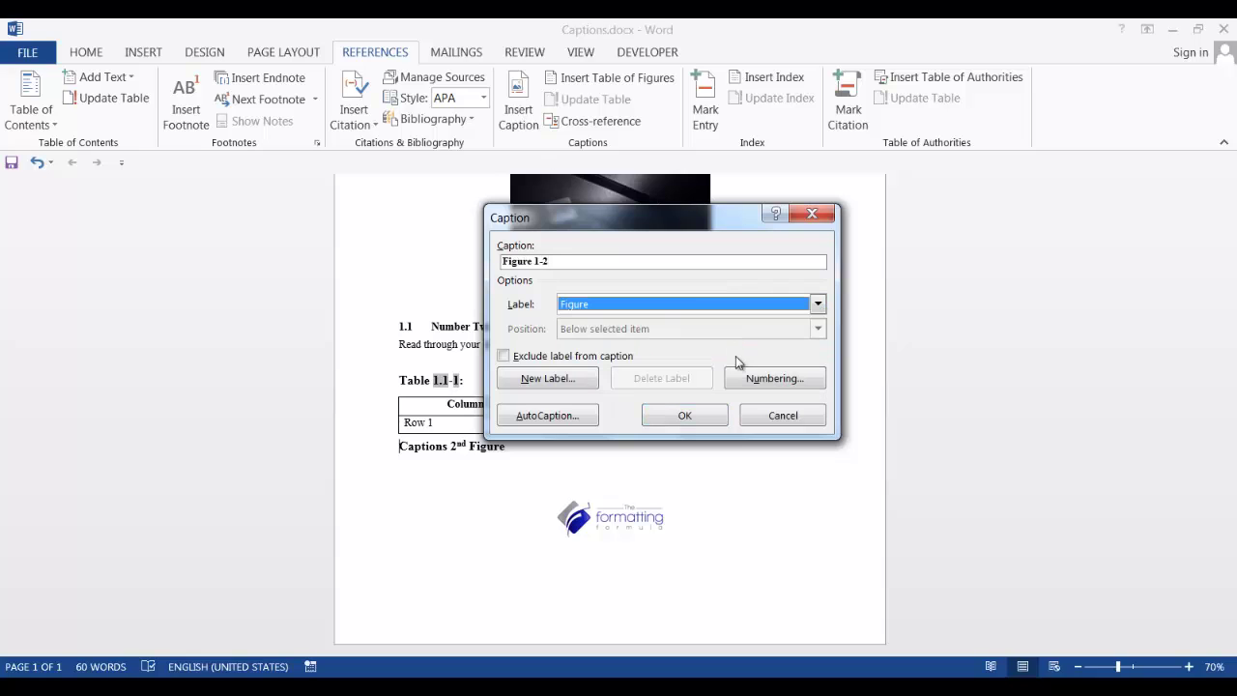
click(773, 379)
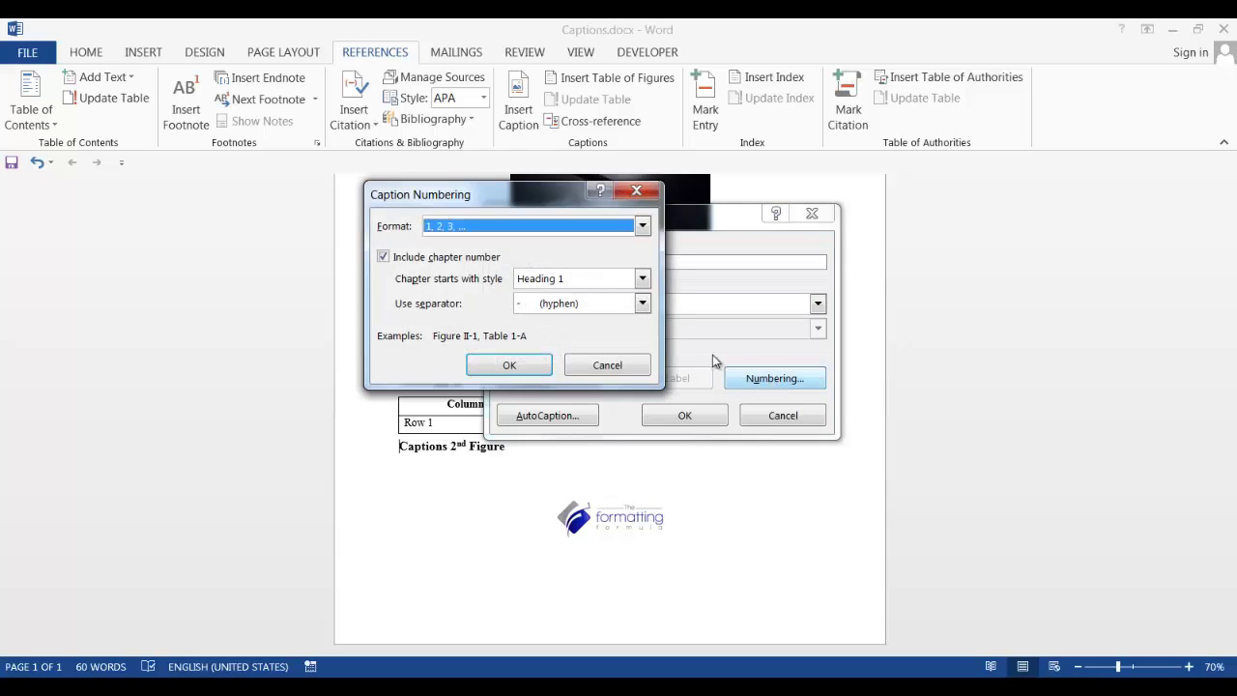
click(642, 278)
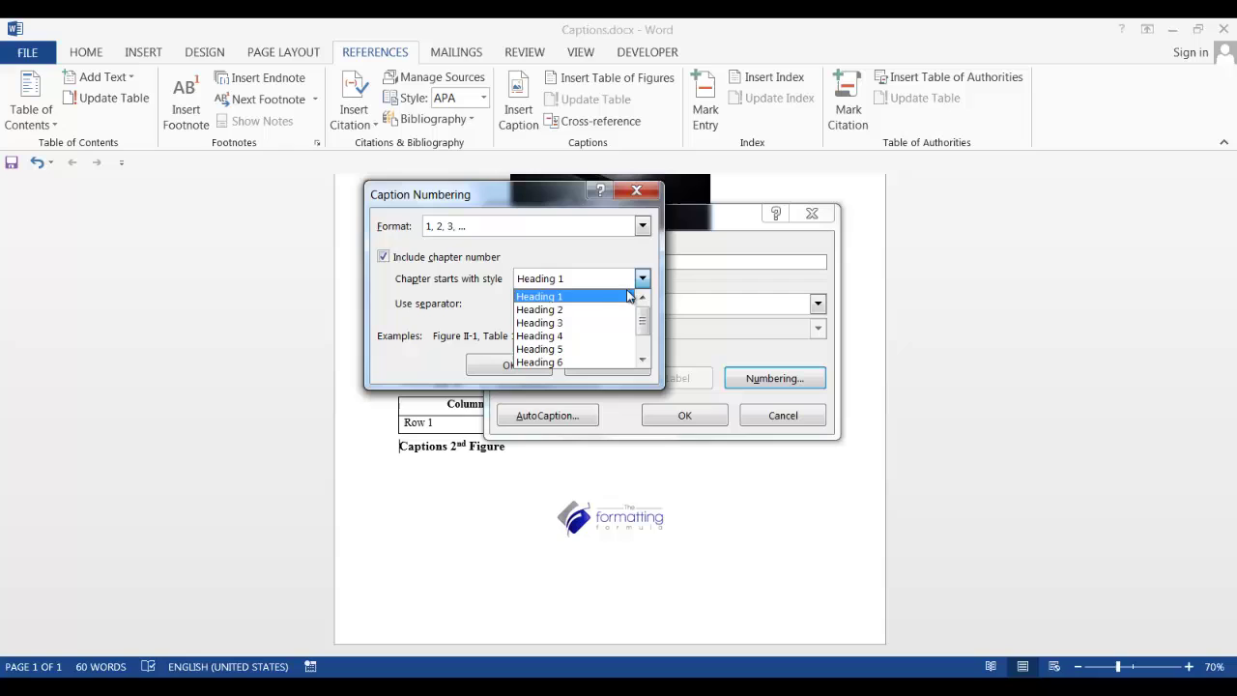
click(591, 311)
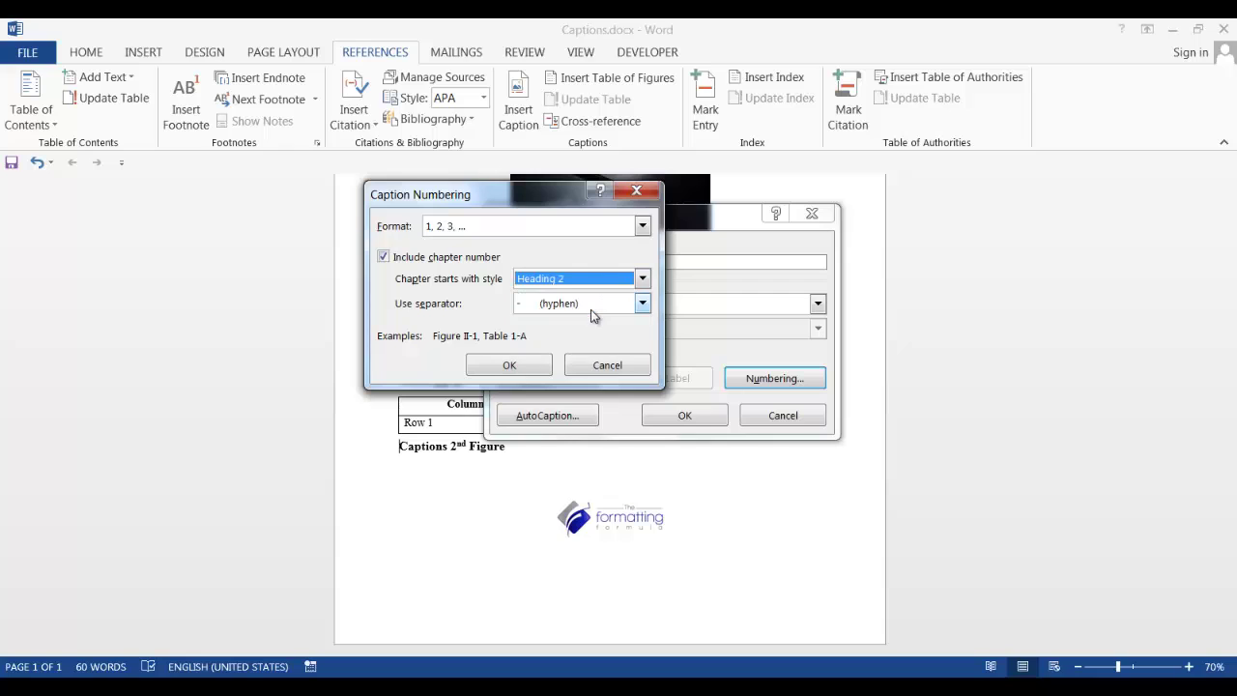
click(501, 366)
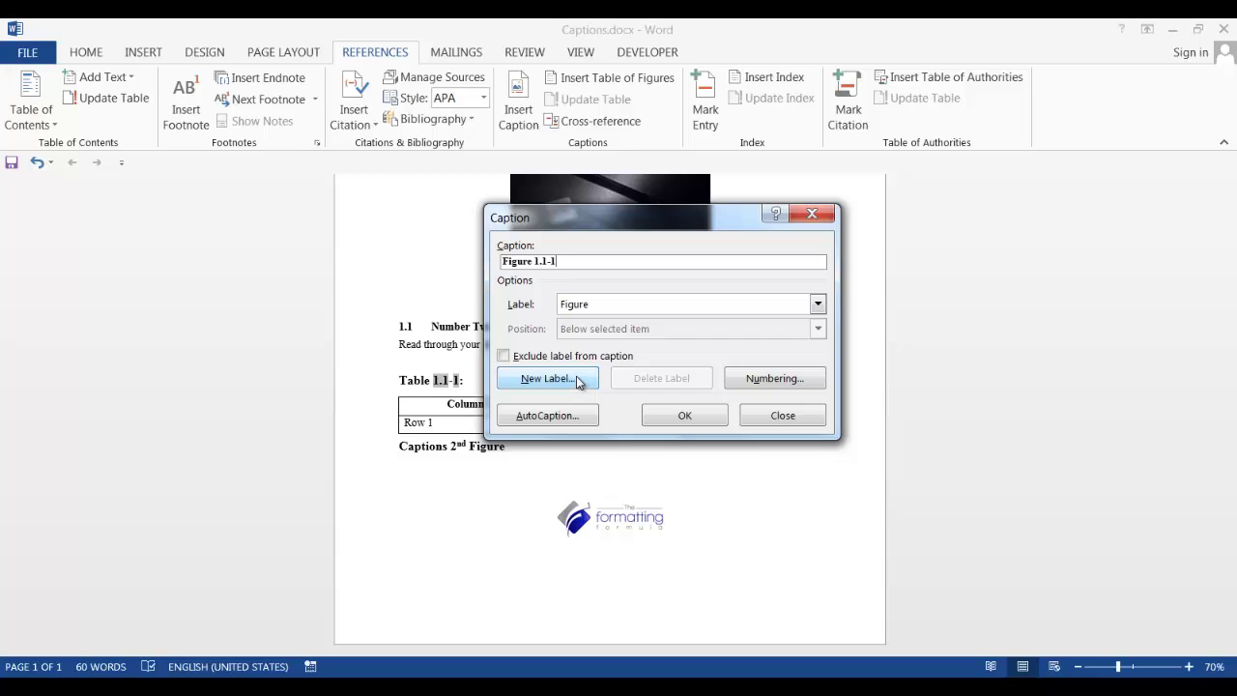
Step: Create a custom caption label named Appendix, check it in the label list and delete it again
click(576, 377)
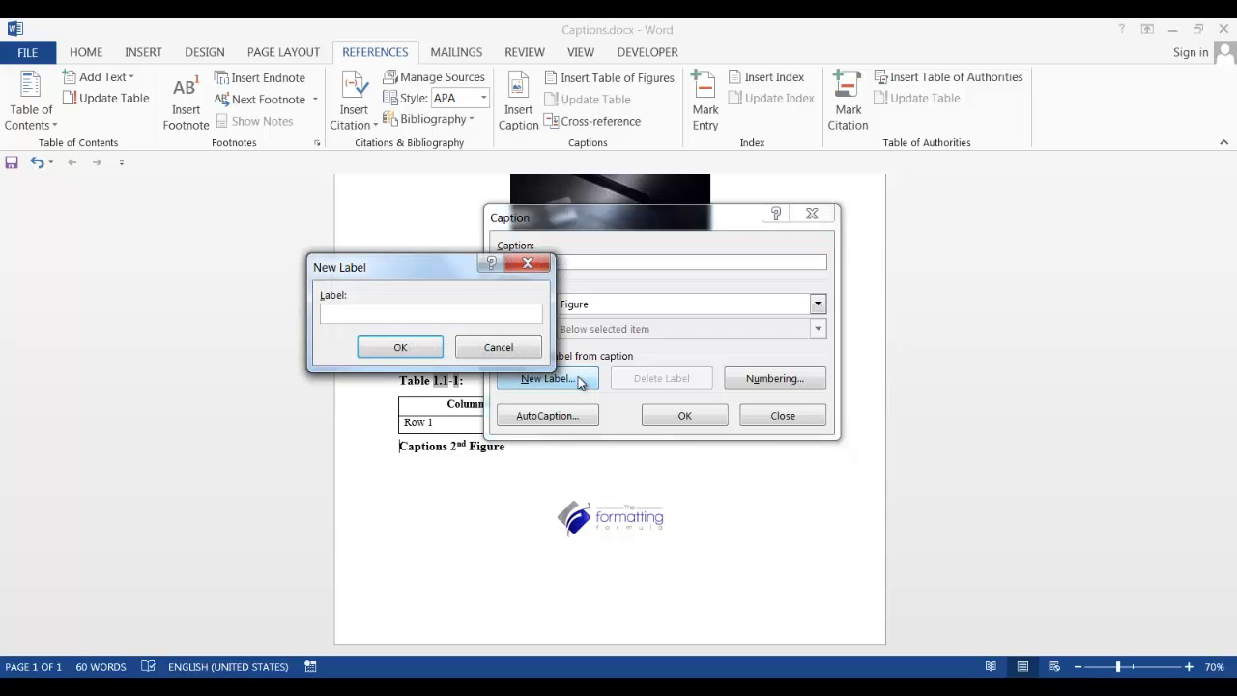
text(Appendix)
click(401, 348)
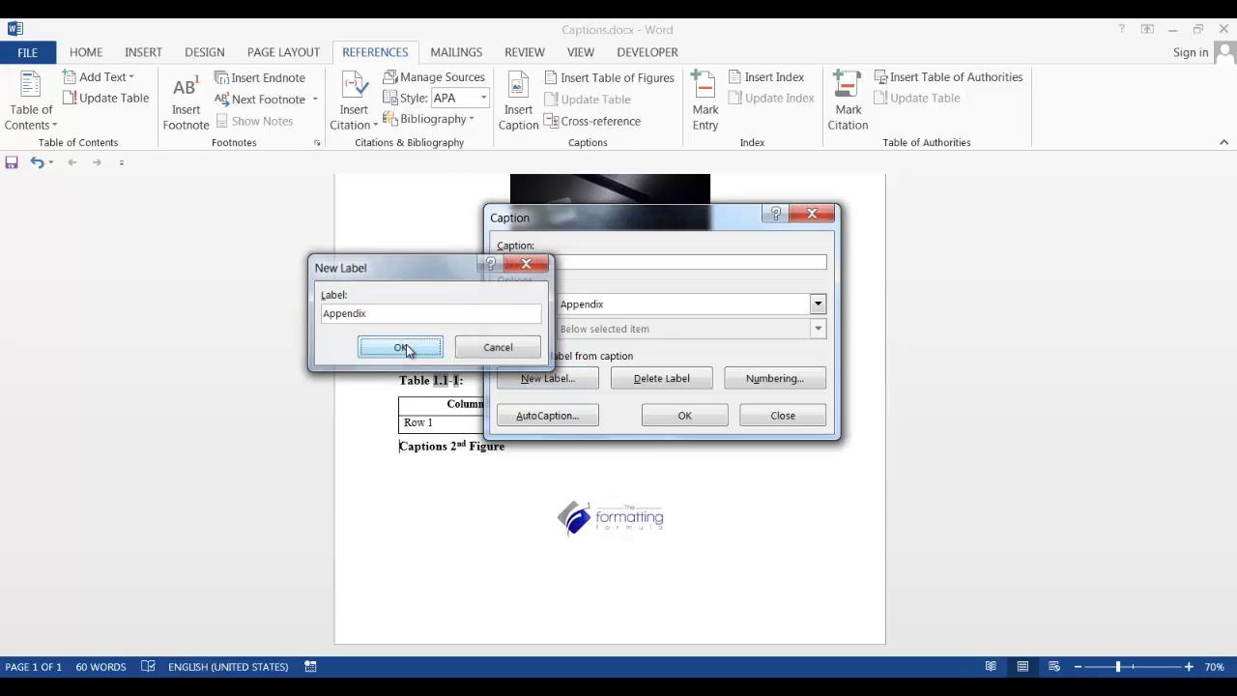
click(818, 305)
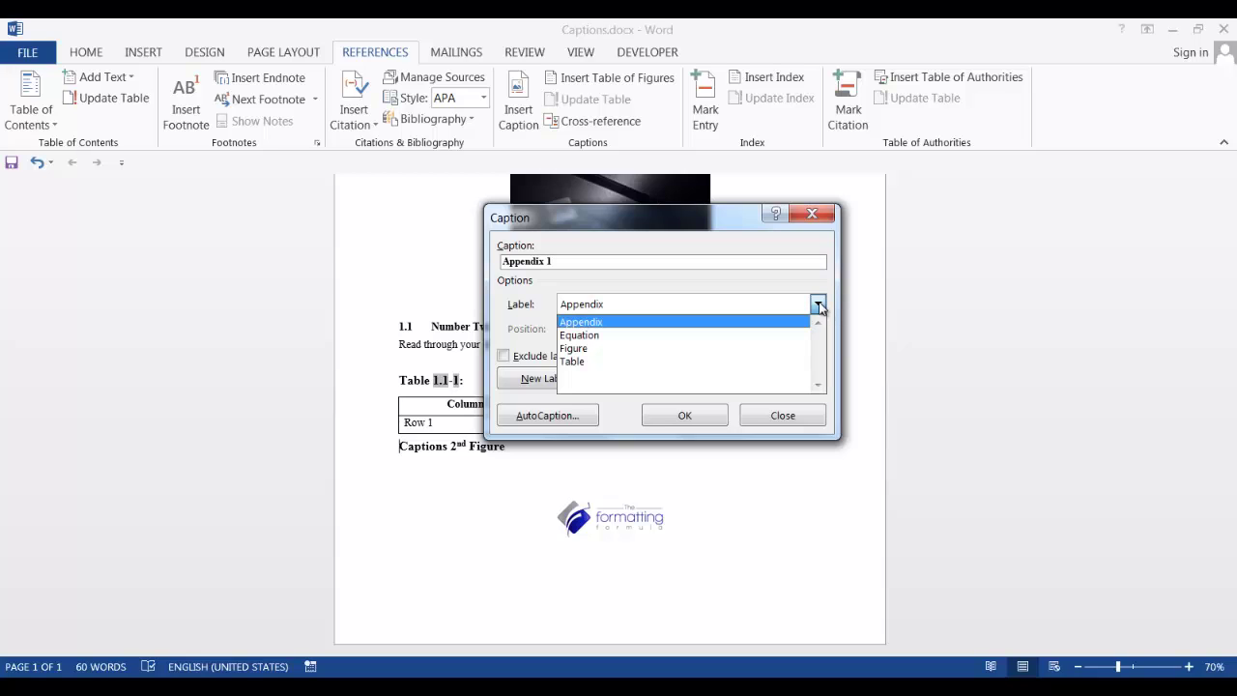
click(817, 305)
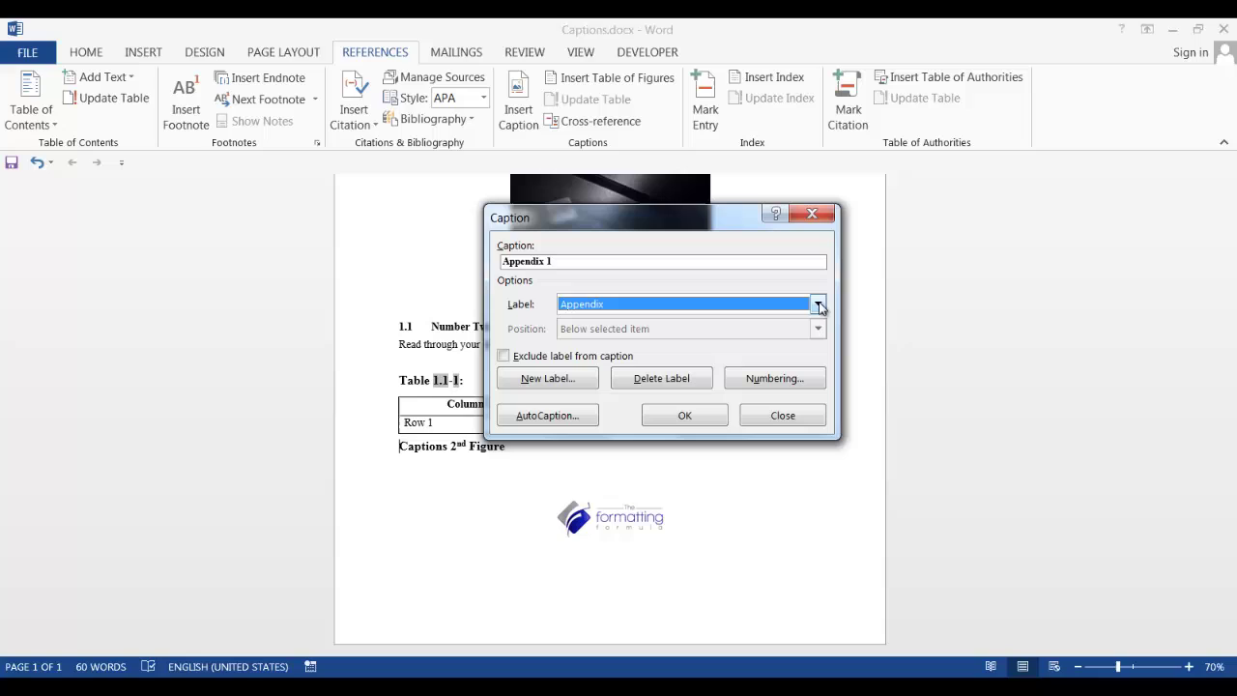
click(659, 379)
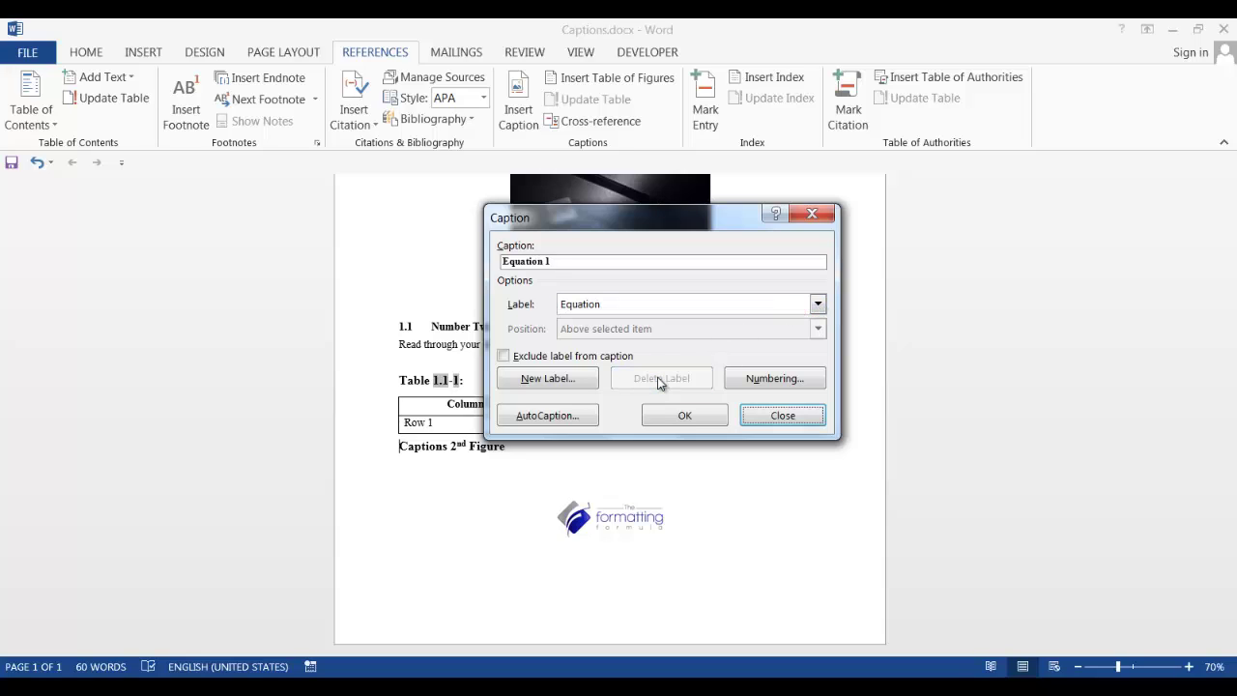
Step: Insert the caption Figure 1.1-1 with the Figure label before "Captions 2nd Figure", followed by a colon and a tab
click(817, 305)
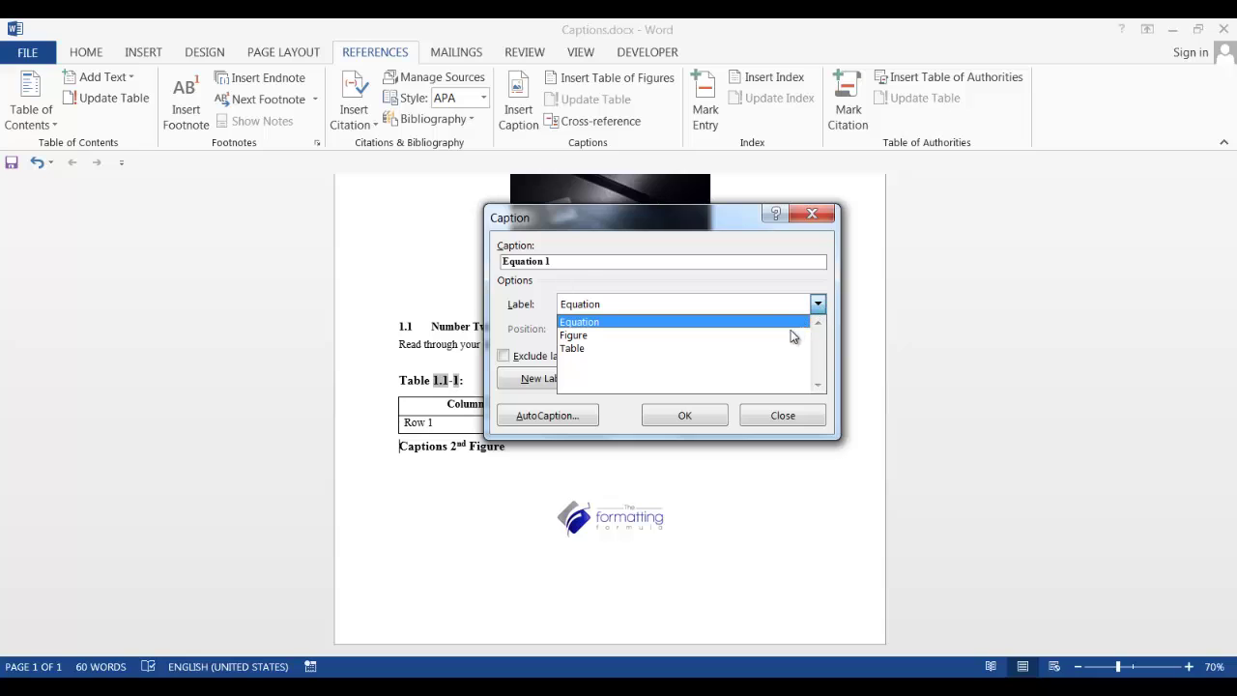
click(790, 336)
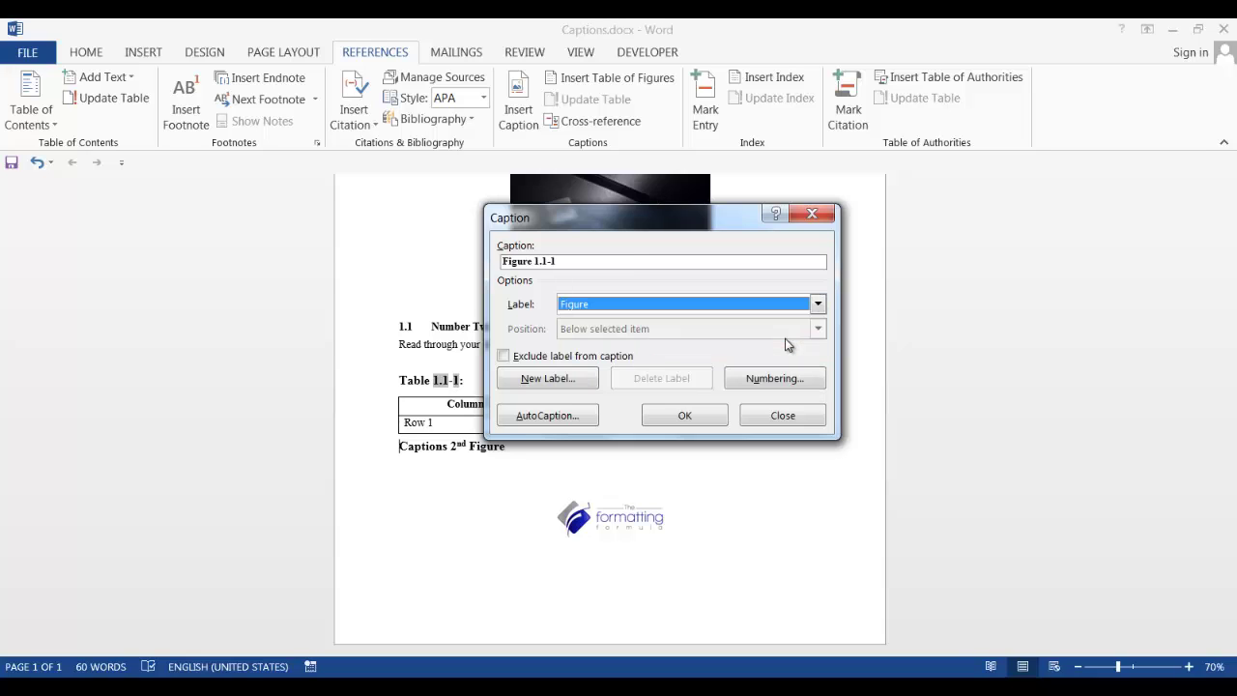
click(684, 413)
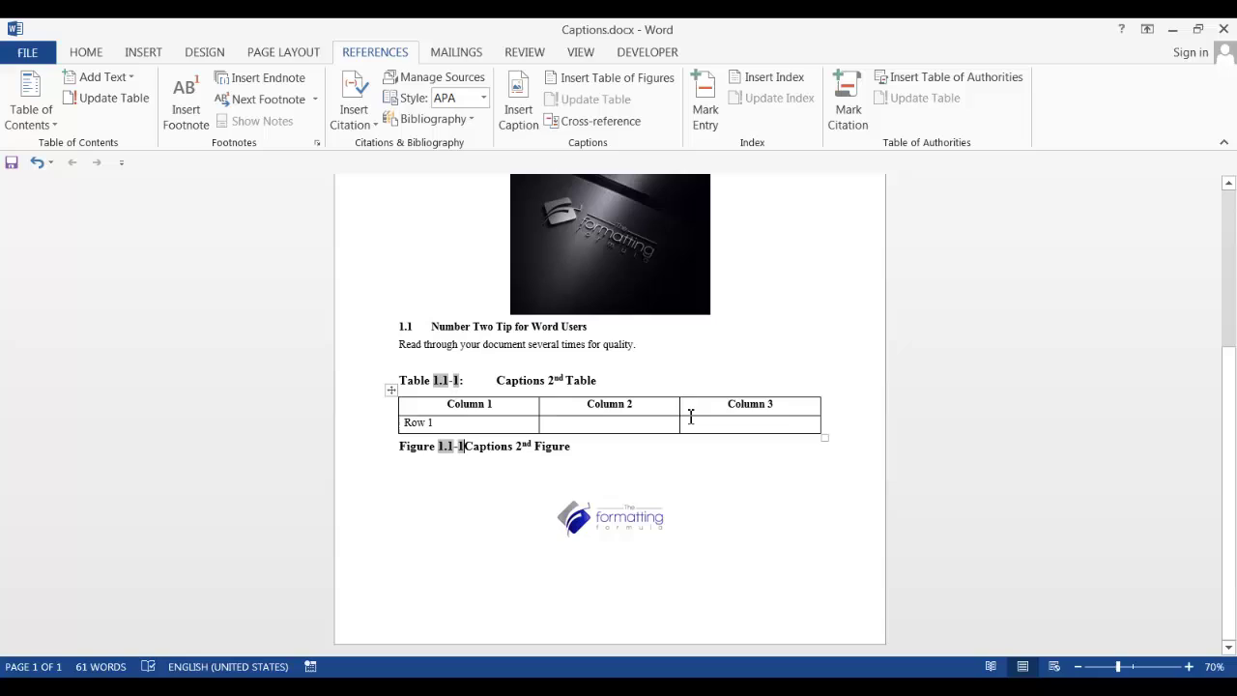
text(:)
key(Tab)
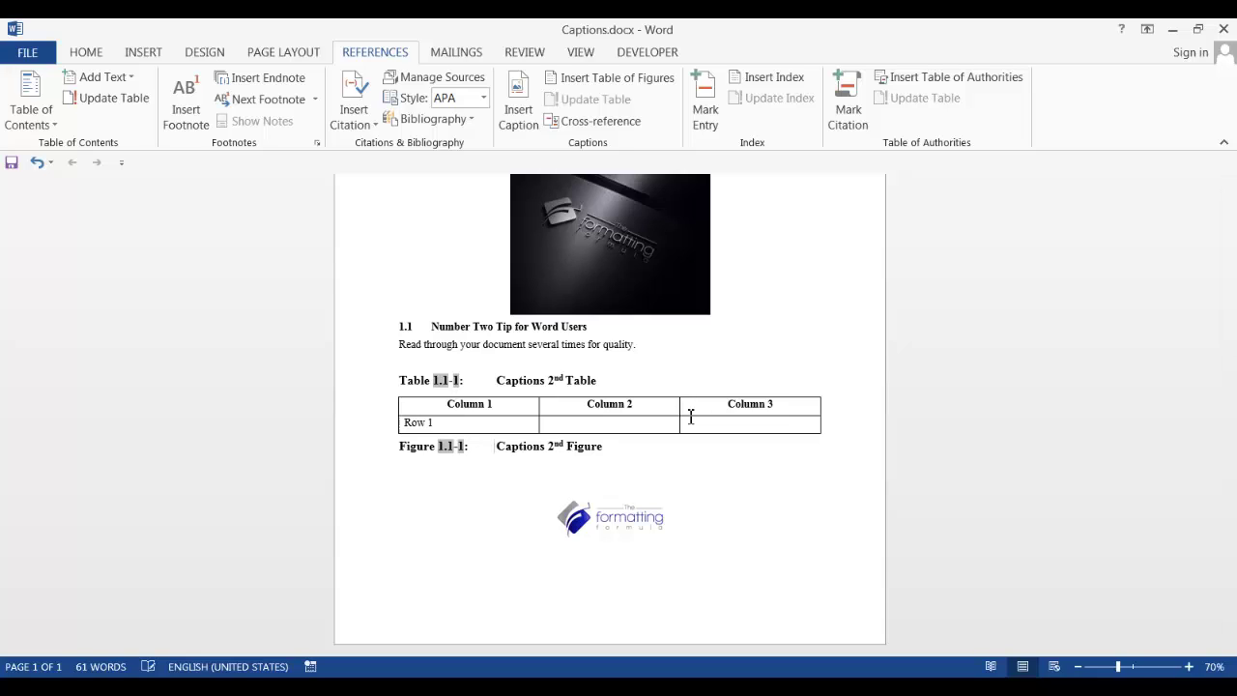